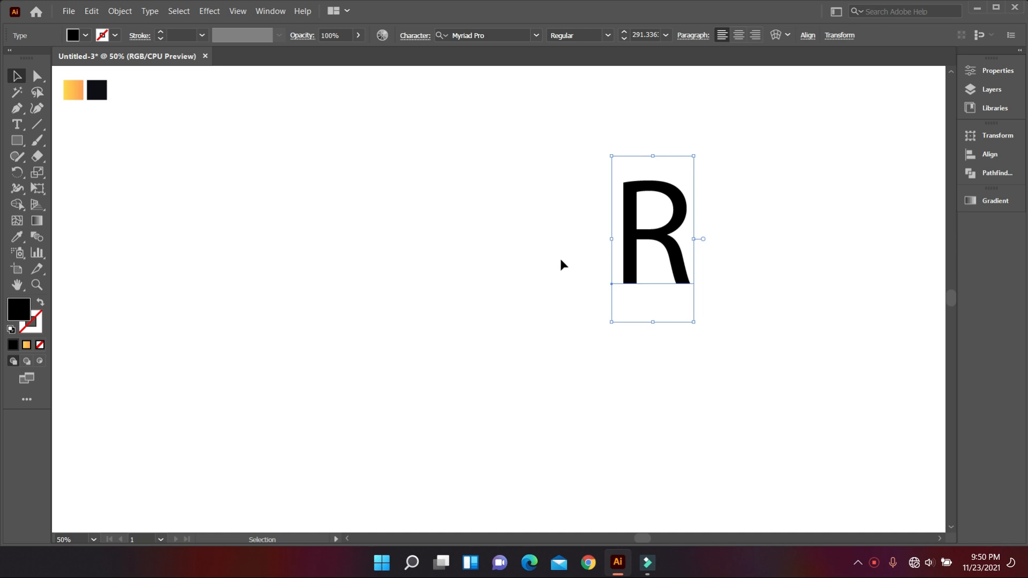
Draw a small square near the artboard's upper-left area with no fill and a 1 pt black stroke.
{"action": "left_click", "coordinate": [17, 141]}
{"action": "left_click_drag", "start_coordinate": [164, 166], "coordinate": [208, 235]}
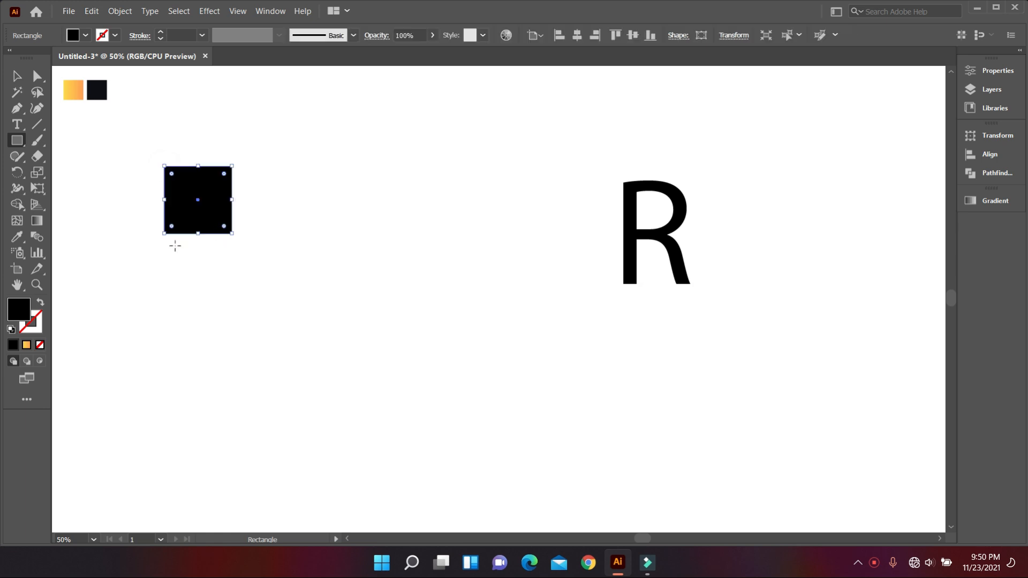
{"action": "left_click", "coordinate": [40, 306]}
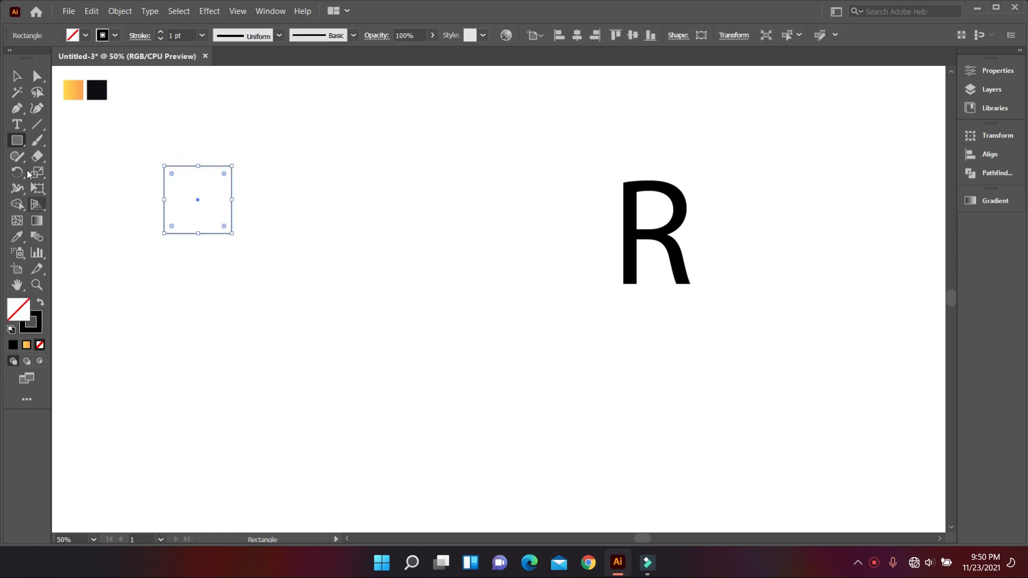
Duplicate the small square directly below itself so that the two squares share an edge.
{"action": "left_click", "coordinate": [17, 76]}
{"action": "left_click_drag", "start_coordinate": [212, 236], "coordinate": [215, 304]}
{"action": "left_click", "coordinate": [274, 298]}
{"action": "scroll", "coordinate": [182, 252], "scroll_direction": "up", "scroll_amount": 3}
{"action": "left_click_drag", "start_coordinate": [135, 234], "coordinate": [178, 276]}
{"action": "left_click_drag", "start_coordinate": [246, 244], "coordinate": [207, 198]}
{"action": "scroll", "coordinate": [217, 220], "scroll_direction": "down", "scroll_amount": 2}
{"action": "left_click", "coordinate": [307, 236]}
Extend the Fibonacci grid with three adjoining squares whose sides are two, three and five times the small square's side.
{"action": "left_click", "coordinate": [23, 143]}
{"action": "left_click_drag", "start_coordinate": [255, 142], "coordinate": [287, 277]}
{"action": "left_click_drag", "start_coordinate": [187, 277], "coordinate": [392, 400]}
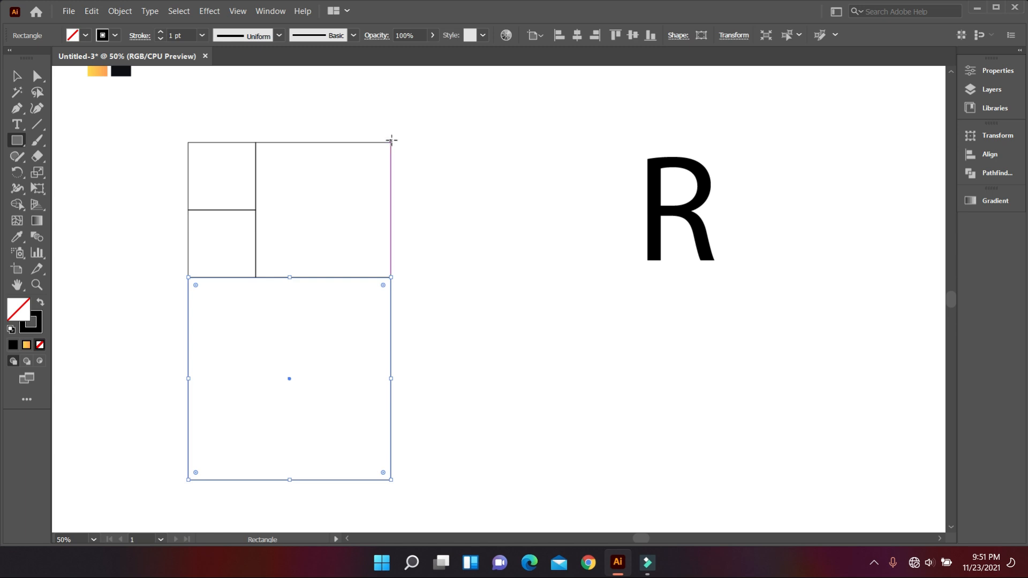
{"action": "left_click_drag", "start_coordinate": [392, 141], "coordinate": [470, 474]}
{"action": "scroll", "coordinate": [409, 319], "scroll_direction": "down", "scroll_amount": 2}
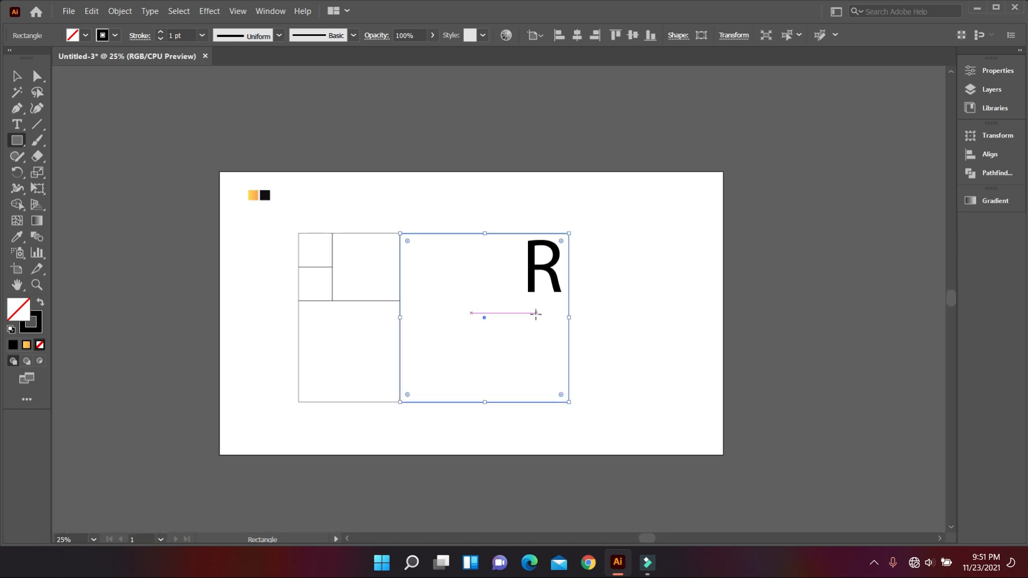
Move the letter R out of the largest square to the empty area beside the grid.
{"action": "scroll", "coordinate": [455, 309], "scroll_direction": "up", "scroll_amount": 2}
{"action": "left_click", "coordinate": [17, 77]}
{"action": "left_click", "coordinate": [451, 233]}
{"action": "scroll", "coordinate": [455, 234], "scroll_direction": "down", "scroll_amount": 1}
{"action": "left_click_drag", "start_coordinate": [617, 217], "coordinate": [889, 232]}
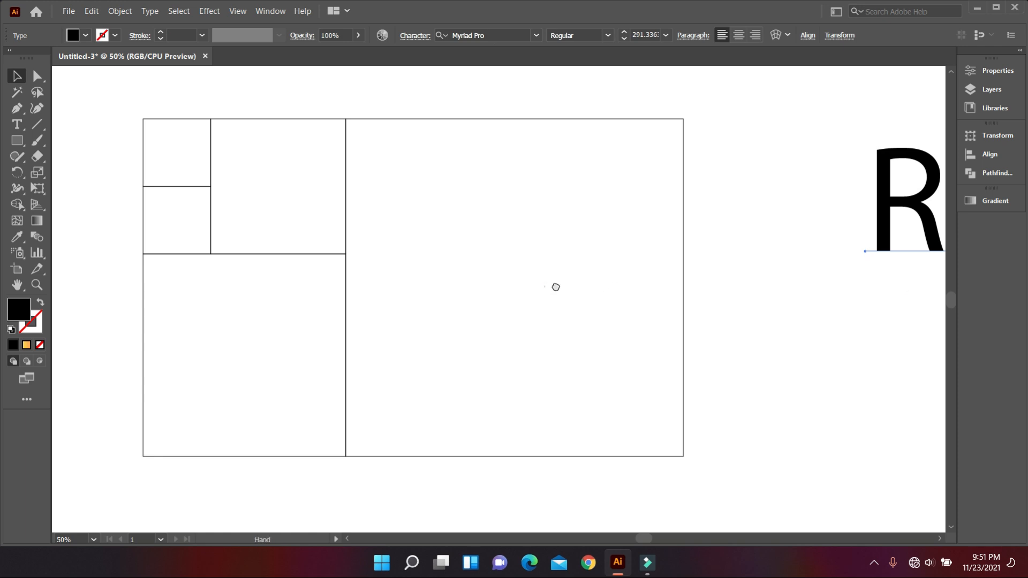
Draw a circle filling the second-largest square and give it no fill and a black stroke.
{"action": "left_click_drag", "start_coordinate": [555, 287], "coordinate": [629, 298]}
{"action": "right_click", "coordinate": [14, 145]}
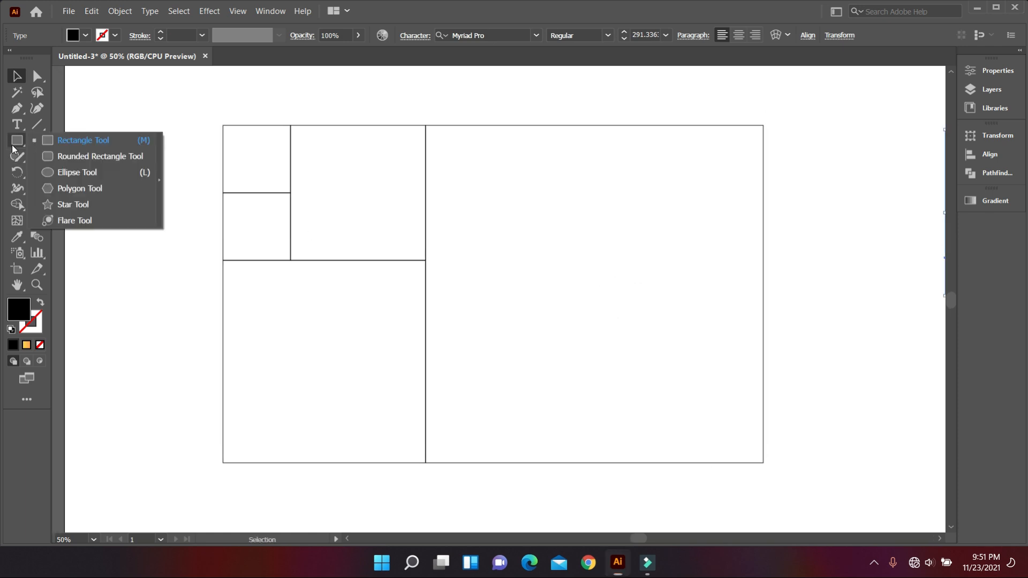
{"action": "left_click", "coordinate": [73, 171]}
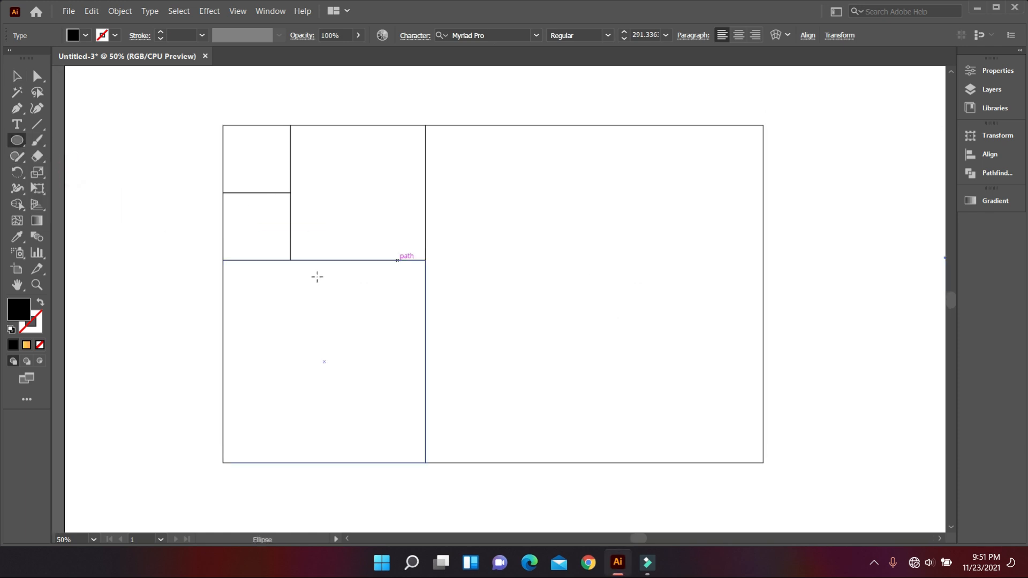
{"action": "left_click_drag", "start_coordinate": [223, 260], "coordinate": [418, 462]}
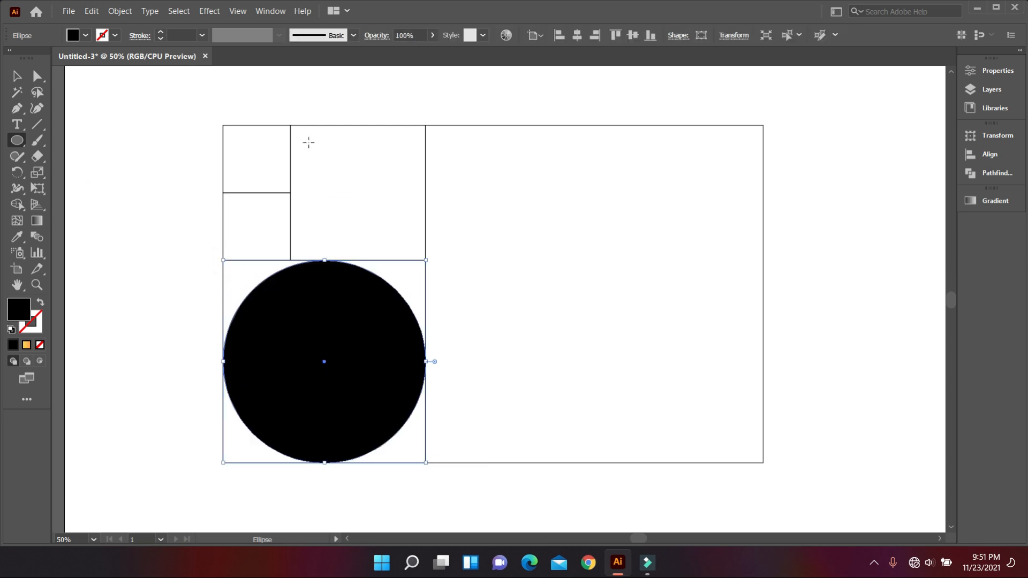
{"action": "left_click", "coordinate": [41, 305]}
Draw inscribed circles in the medium square, the upper small square and the largest square of the grid.
{"action": "left_click_drag", "start_coordinate": [291, 126], "coordinate": [425, 260]}
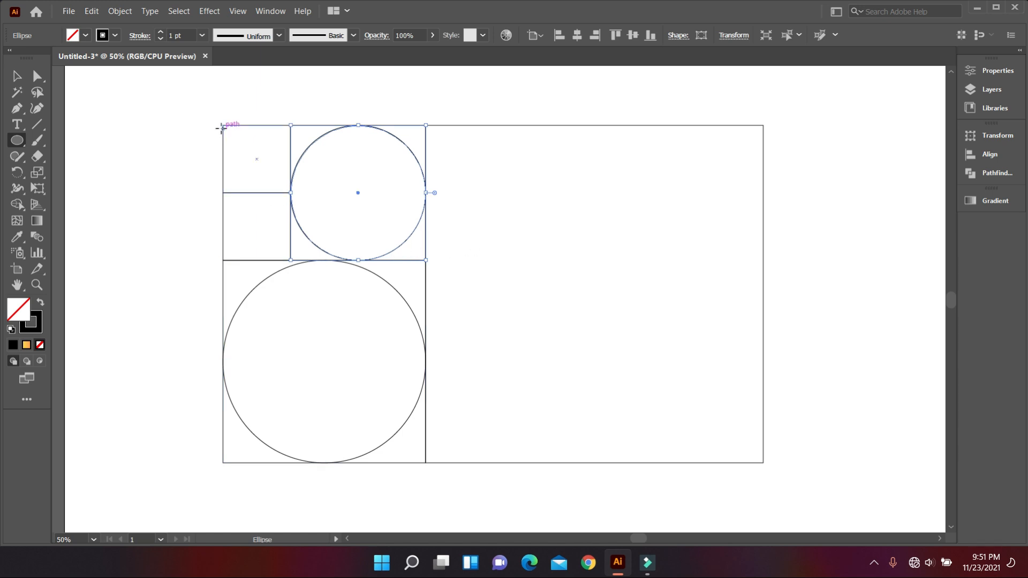
{"action": "left_click_drag", "start_coordinate": [221, 125], "coordinate": [291, 193]}
{"action": "left_click_drag", "start_coordinate": [426, 125], "coordinate": [757, 462]}
{"action": "key", "text": "ctrl+minus"}
{"action": "scroll", "coordinate": [193, 222], "scroll_direction": "down", "scroll_amount": 1}
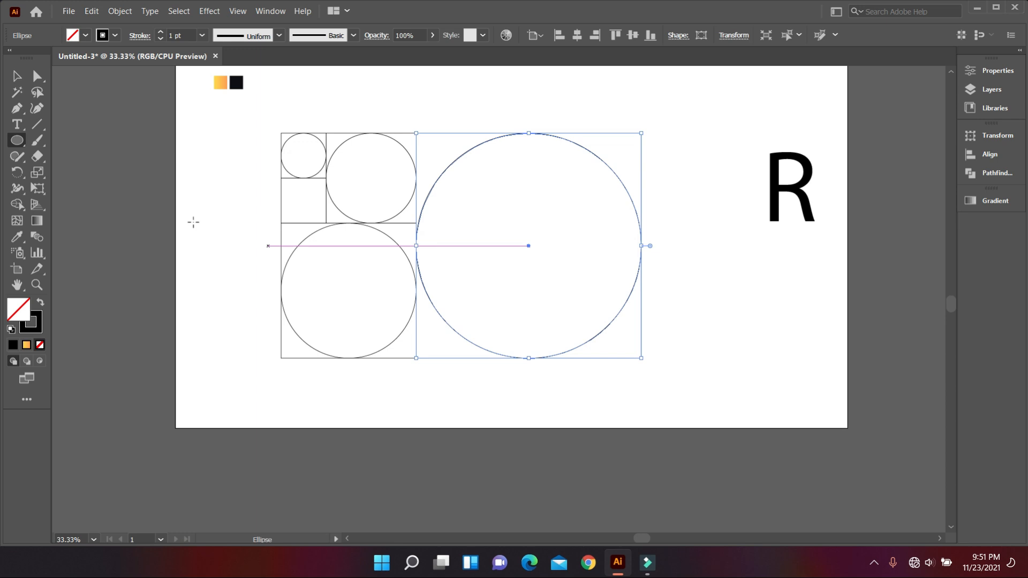
Select all four circles and align them to their horizontal and vertical centres so they are concentric.
{"action": "left_click", "coordinate": [16, 76]}
{"action": "left_click", "coordinate": [95, 158]}
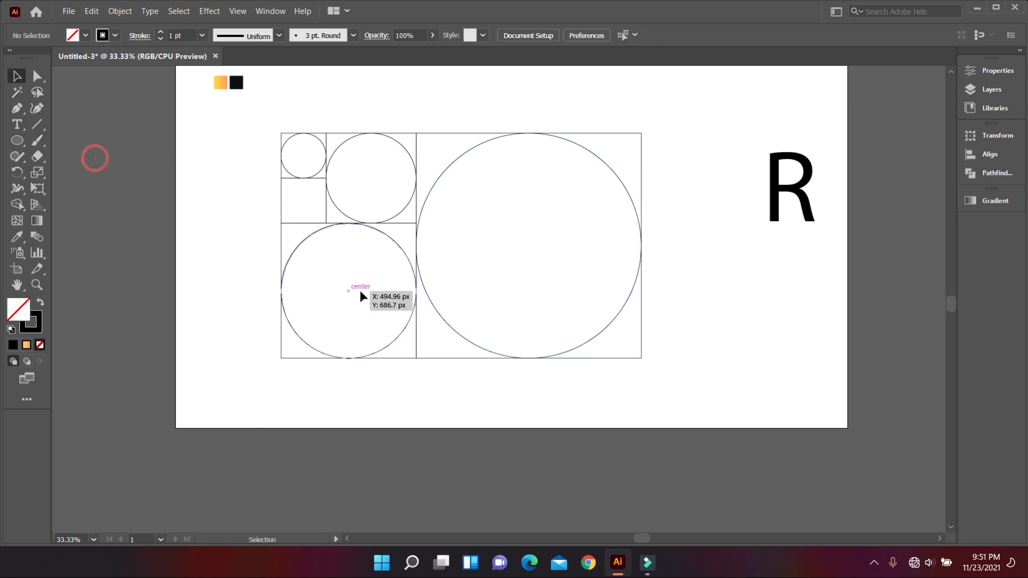
{"action": "left_click", "coordinate": [296, 251]}
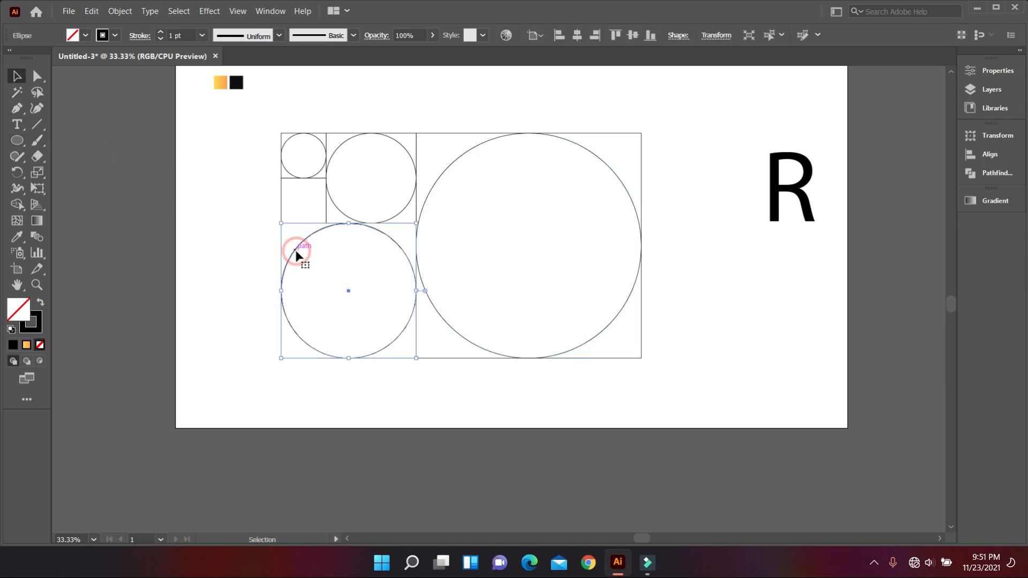
{"action": "left_click", "coordinate": [286, 171], "text": "shift"}
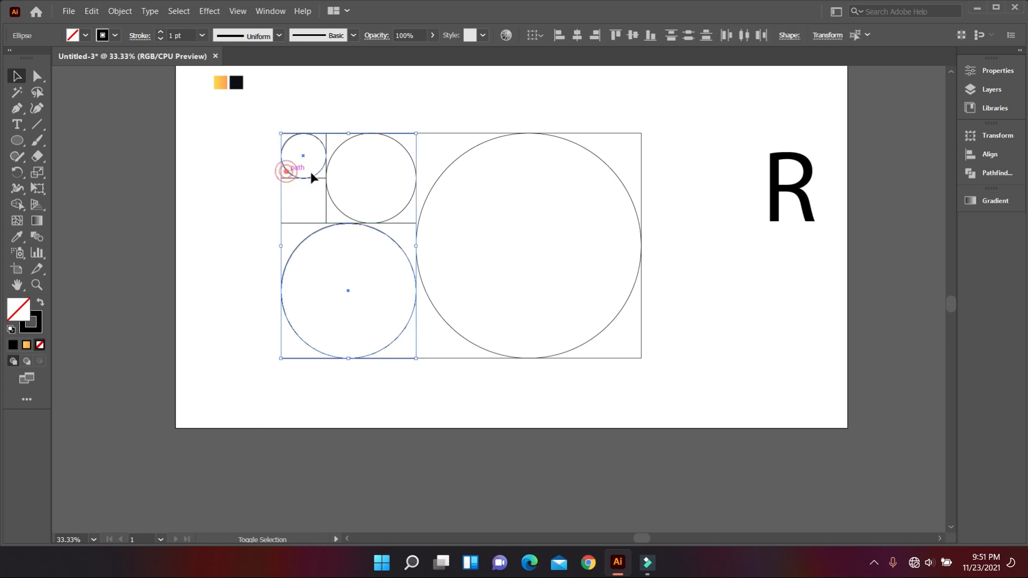
{"action": "left_click", "coordinate": [338, 153], "text": "shift"}
{"action": "left_click", "coordinate": [464, 155], "text": "shift"}
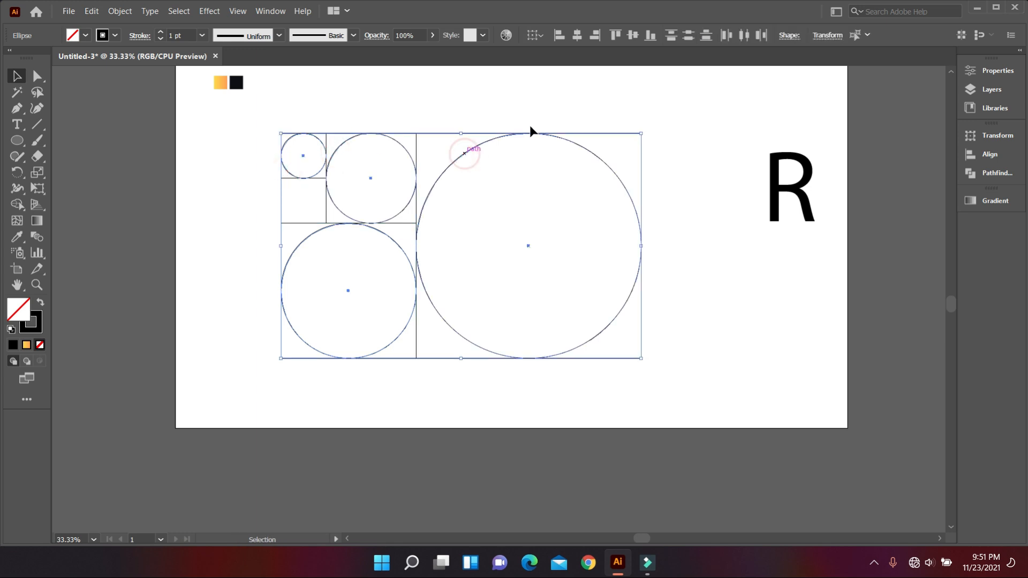
{"action": "left_click", "coordinate": [577, 37]}
{"action": "left_click", "coordinate": [633, 36]}
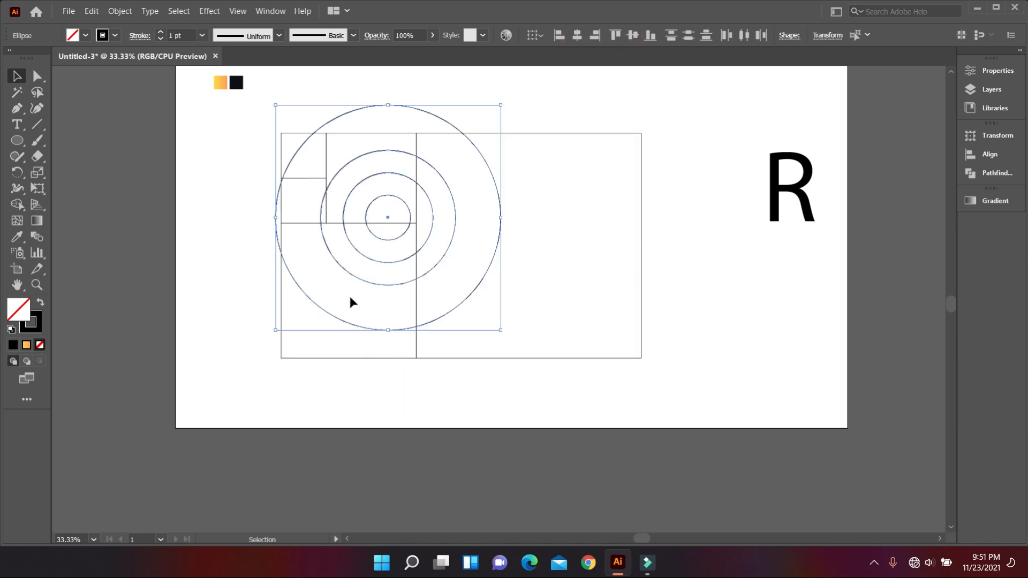
Move the concentric circles clear of the grid and delete all five squares.
{"action": "key", "text": "ctrl+minus"}
{"action": "left_click_drag", "start_coordinate": [426, 259], "coordinate": [803, 310]}
{"action": "scroll", "coordinate": [618, 375], "scroll_direction": "up", "scroll_amount": 1}
{"action": "left_click_drag", "start_coordinate": [285, 177], "coordinate": [580, 401]}
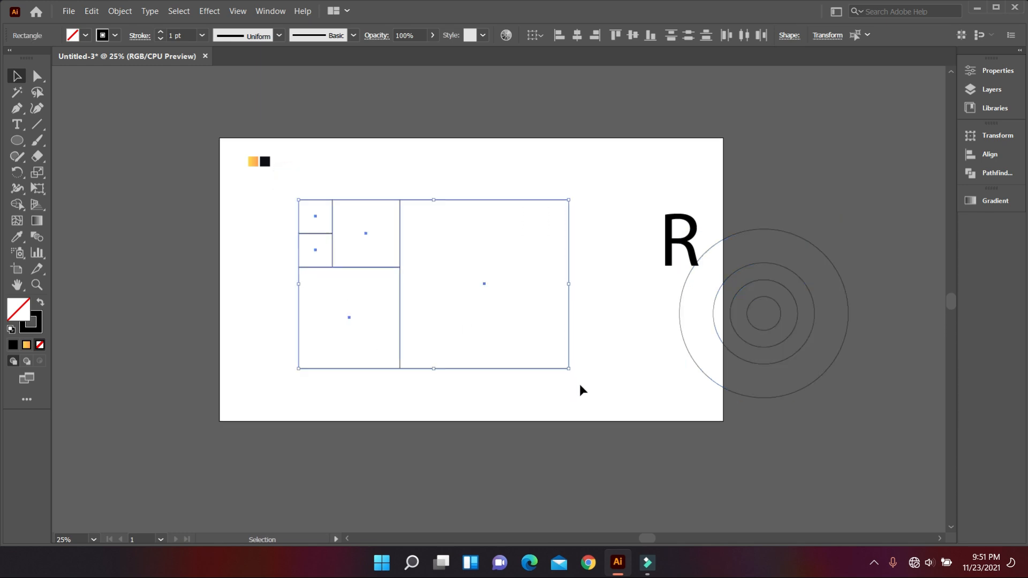
{"action": "key", "text": "Delete"}
Move the concentric circles back onto the artboard and scale them down proportionally to less than half their size.
{"action": "left_click_drag", "start_coordinate": [604, 327], "coordinate": [830, 360]}
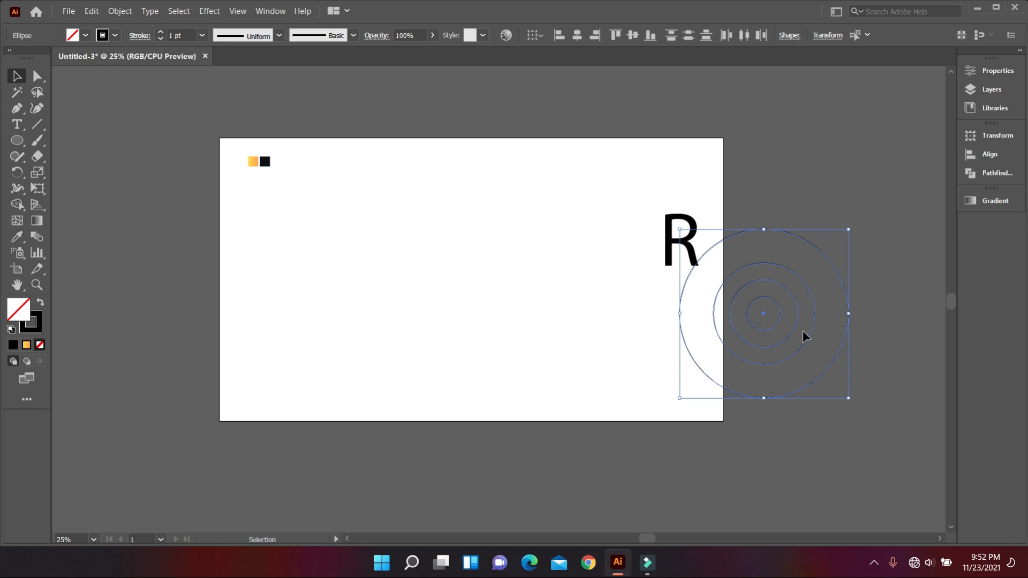
{"action": "left_click_drag", "start_coordinate": [781, 324], "coordinate": [504, 305]}
{"action": "left_click_drag", "start_coordinate": [572, 378], "coordinate": [479, 325]}
{"action": "scroll", "coordinate": [477, 320], "scroll_direction": "up", "scroll_amount": 3}
{"action": "left_click_drag", "start_coordinate": [322, 354], "coordinate": [430, 383]}
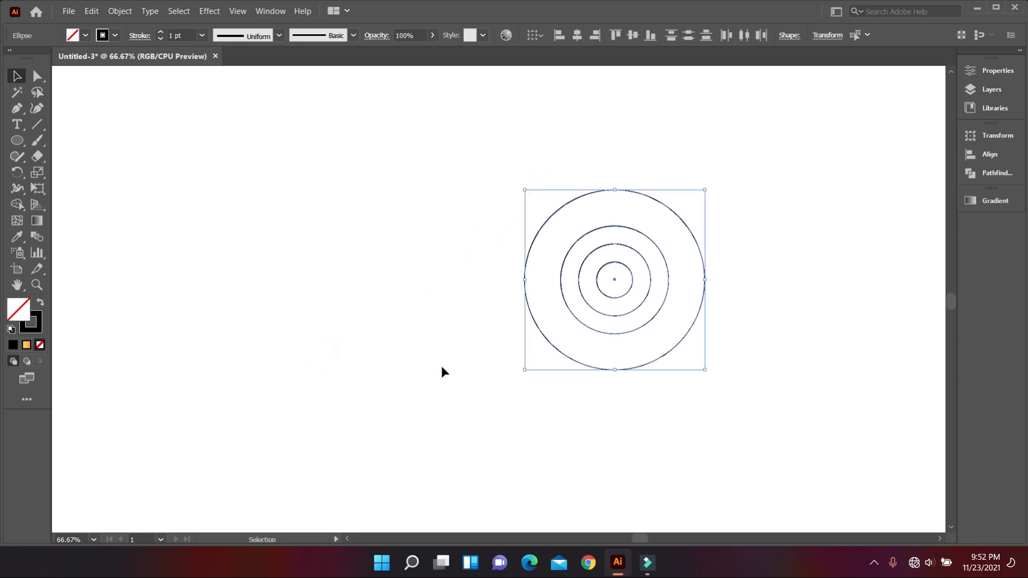
{"action": "left_click", "coordinate": [443, 367]}
{"action": "scroll", "coordinate": [708, 321], "scroll_direction": "up", "scroll_amount": 1}
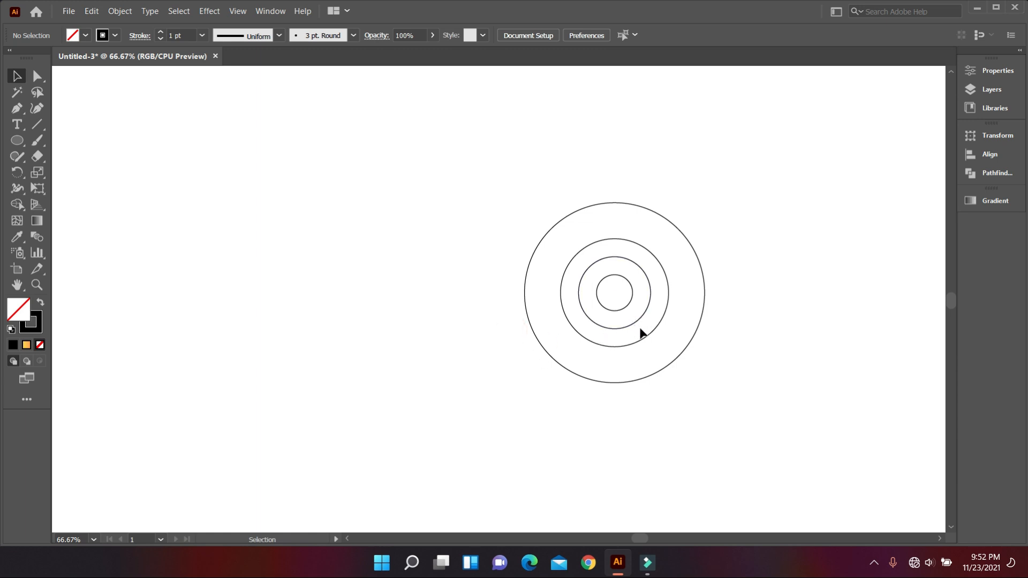
Move the two innermost circles together out of the larger ones into the empty area on their left.
{"action": "left_click", "coordinate": [619, 297]}
{"action": "left_click_drag", "start_coordinate": [627, 304], "coordinate": [342, 295]}
{"action": "left_click", "coordinate": [418, 364]}
{"action": "scroll", "coordinate": [375, 343], "scroll_direction": "down", "scroll_amount": 1}
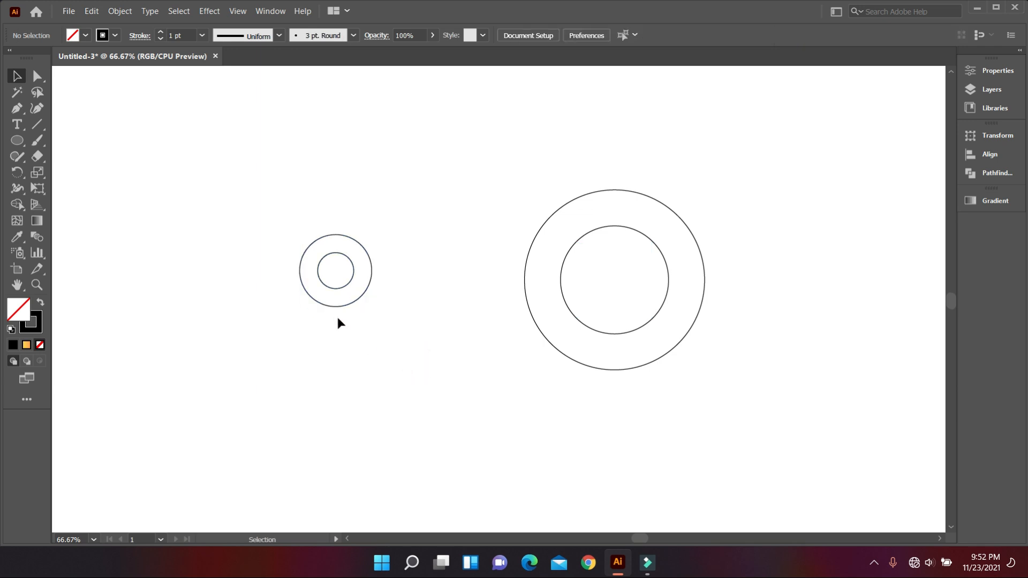
Align the two small circles by their vertical centres and right edges, and group them.
{"action": "left_click_drag", "start_coordinate": [319, 210], "coordinate": [408, 343]}
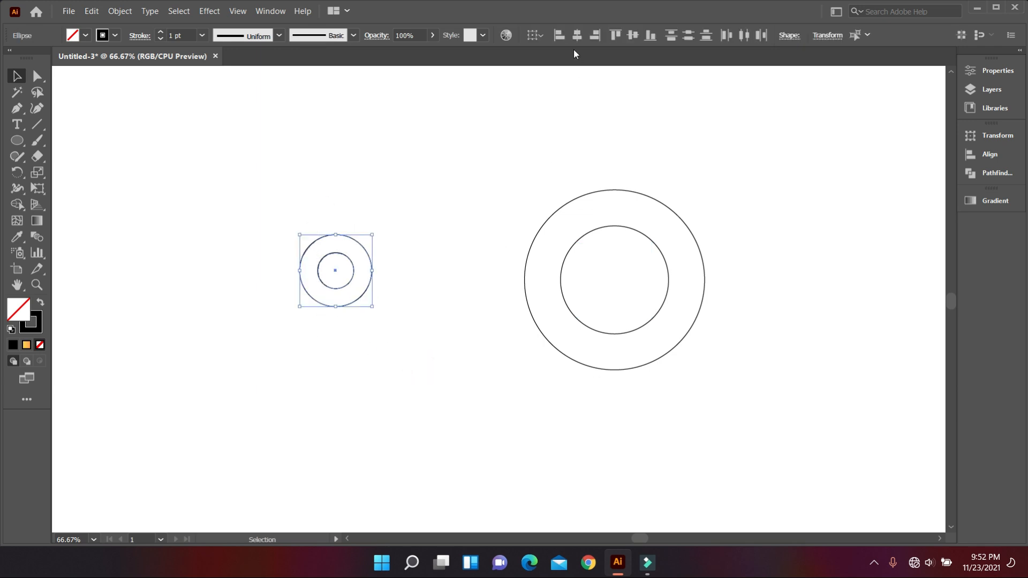
{"action": "left_click", "coordinate": [632, 36]}
{"action": "left_click", "coordinate": [600, 37]}
{"action": "left_click", "coordinate": [486, 247]}
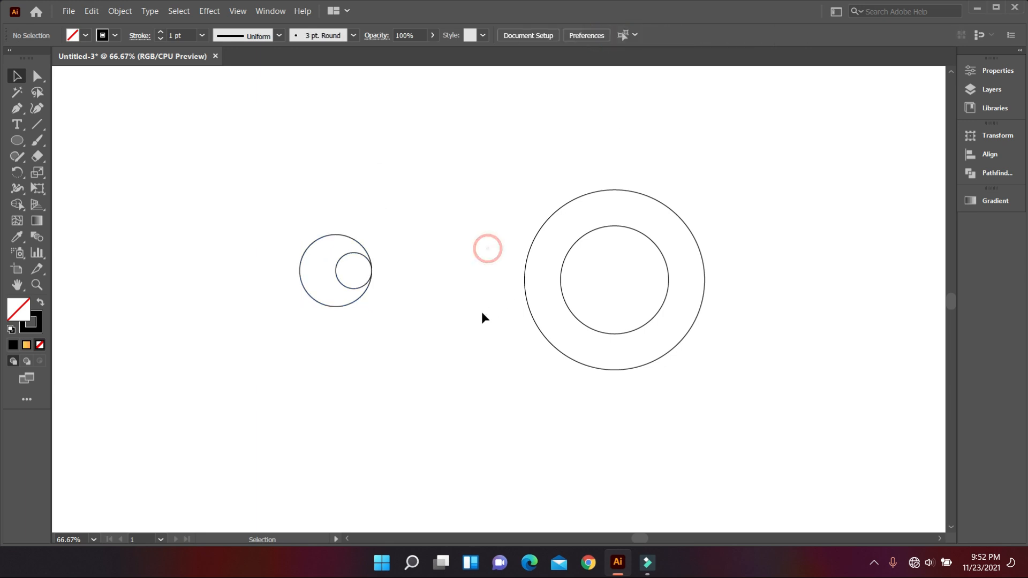
{"action": "left_click_drag", "start_coordinate": [282, 185], "coordinate": [396, 354]}
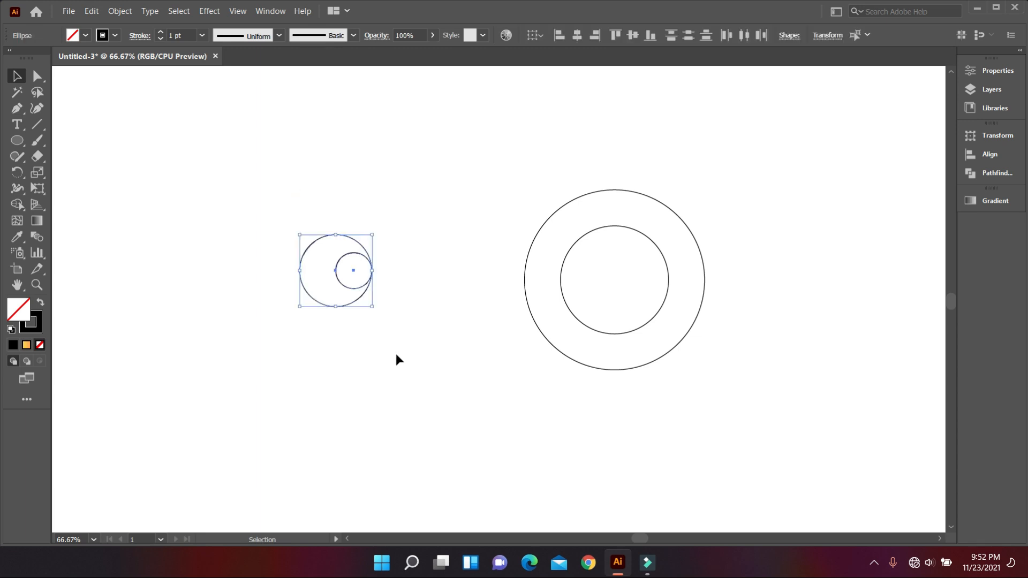
{"action": "right_click", "coordinate": [367, 283]}
{"action": "left_click", "coordinate": [440, 98]}
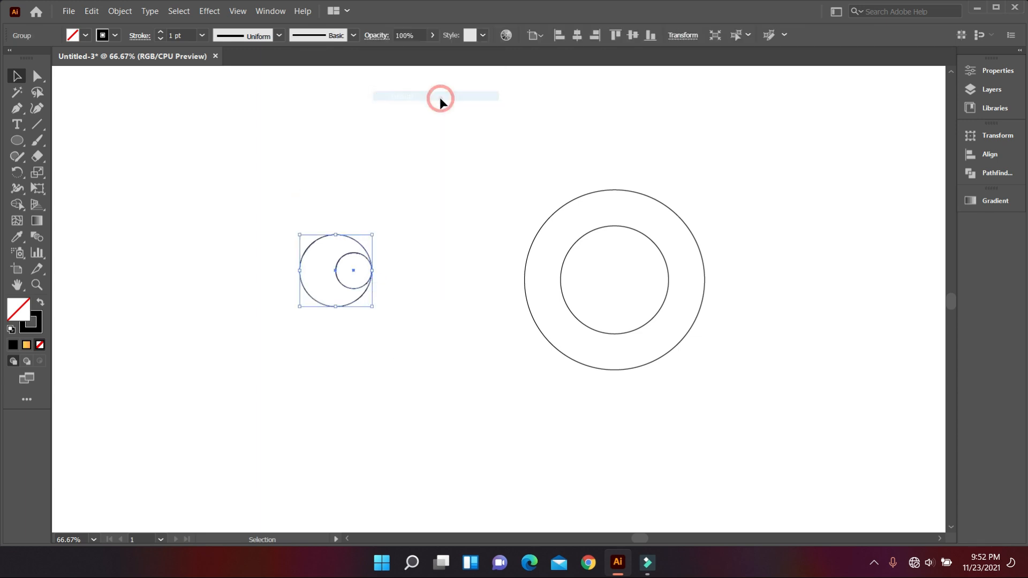
Place the second-largest circle around the grouped pair, touching at the left edge and vertically centred with it.
{"action": "left_click_drag", "start_coordinate": [561, 275], "coordinate": [298, 265]}
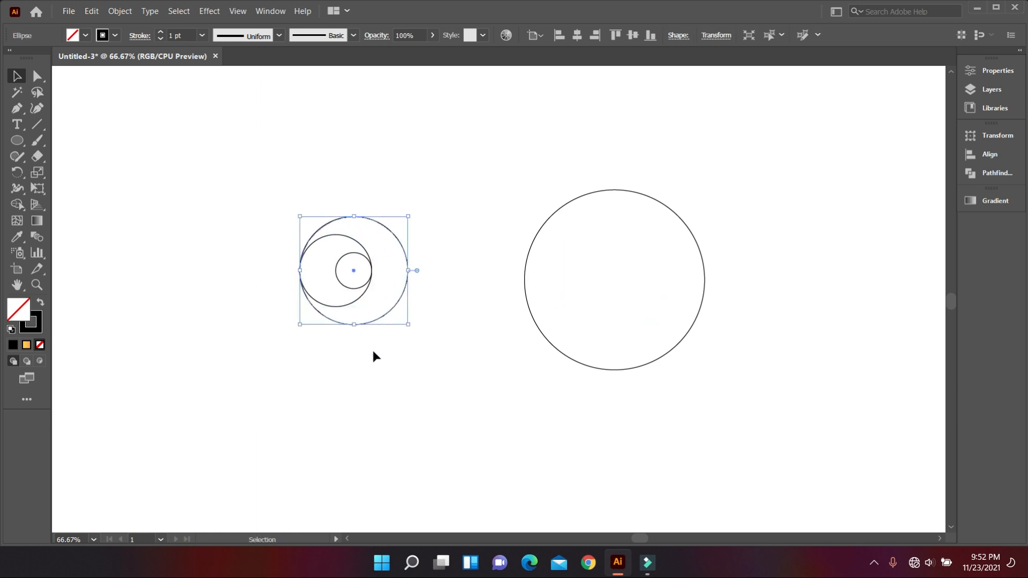
{"action": "left_click", "coordinate": [377, 356]}
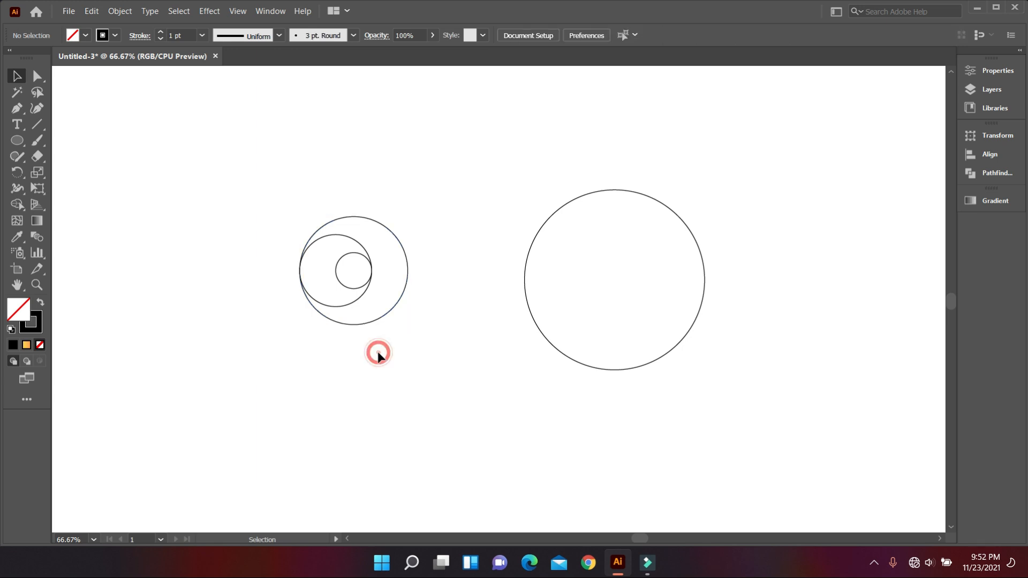
{"action": "scroll", "coordinate": [375, 381], "scroll_direction": "down", "scroll_amount": 2}
{"action": "scroll", "coordinate": [320, 314], "scroll_direction": "up", "scroll_amount": 1}
{"action": "scroll", "coordinate": [320, 315], "scroll_direction": "up", "scroll_amount": 4}
{"action": "left_click_drag", "start_coordinate": [231, 196], "coordinate": [498, 371]}
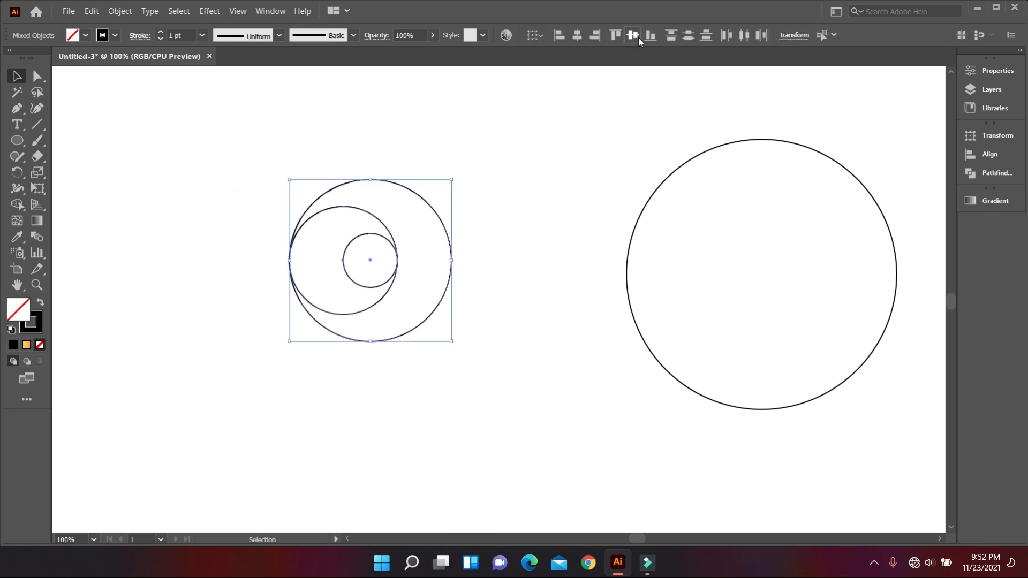
{"action": "left_click", "coordinate": [550, 165]}
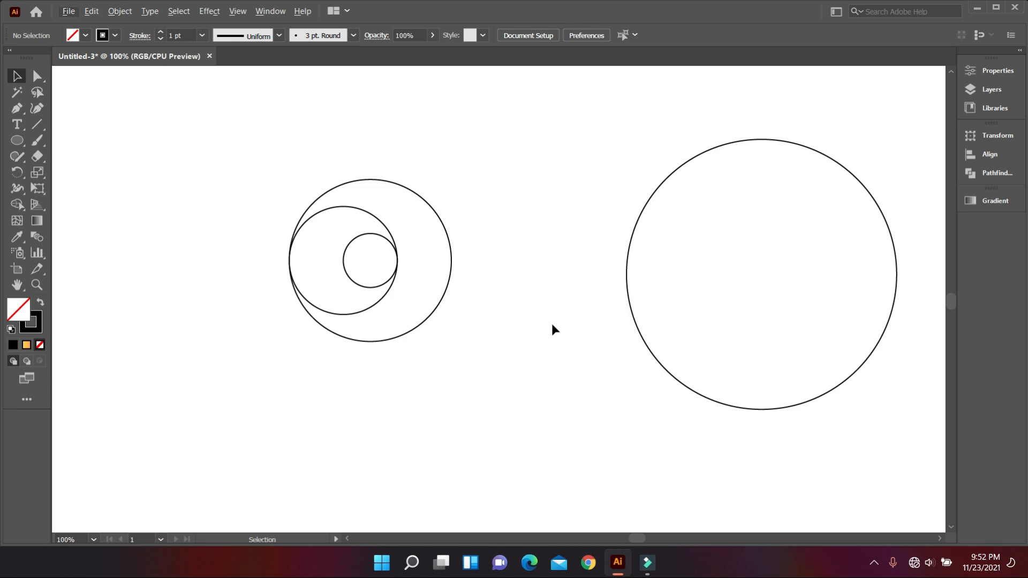
Draw a vertical line about 281 px long, tangent to the left edge of the nested circles.
{"action": "left_click", "coordinate": [36, 125]}
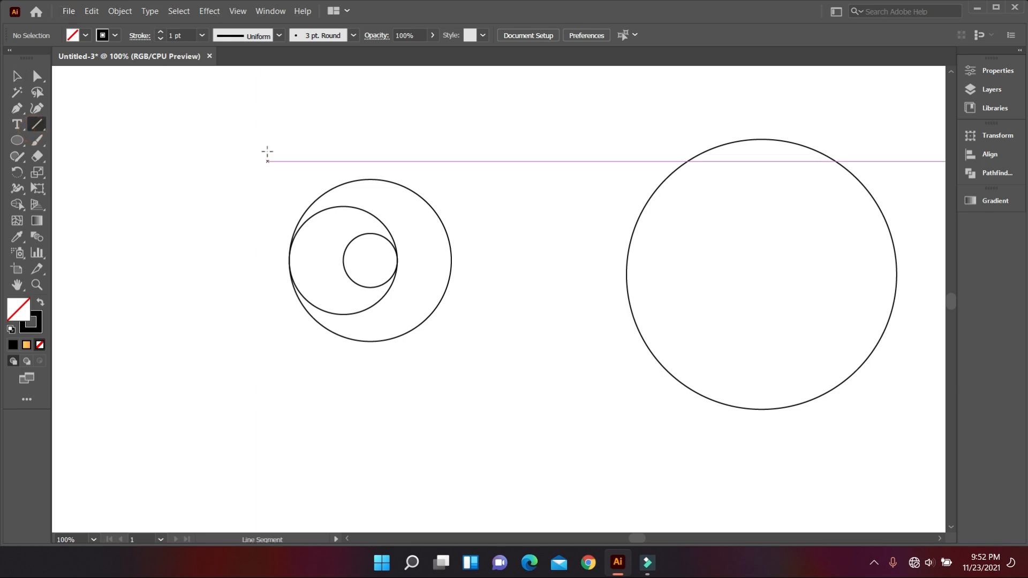
{"action": "left_click_drag", "start_coordinate": [290, 127], "coordinate": [339, 422]}
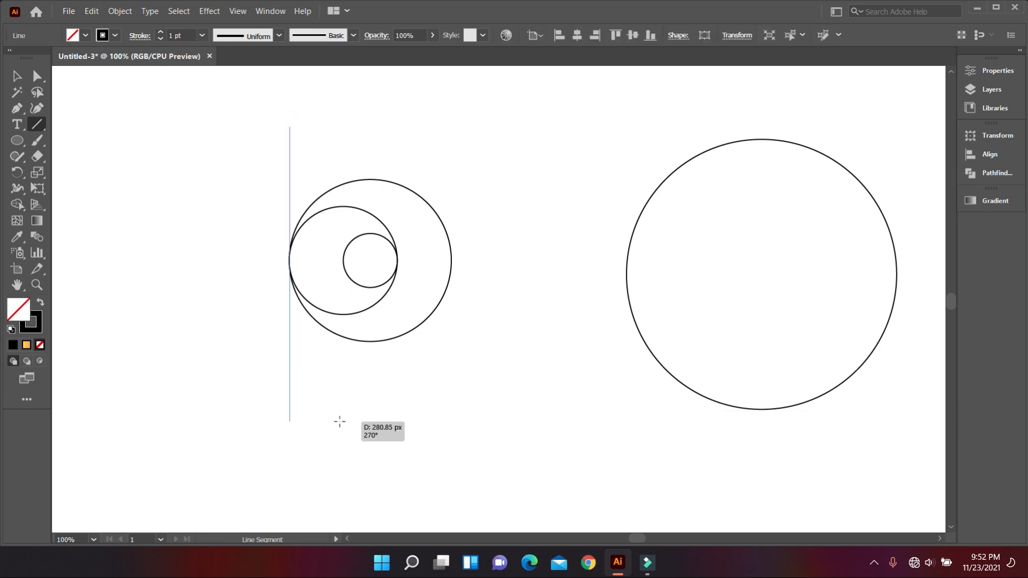
{"action": "left_click", "coordinate": [16, 76]}
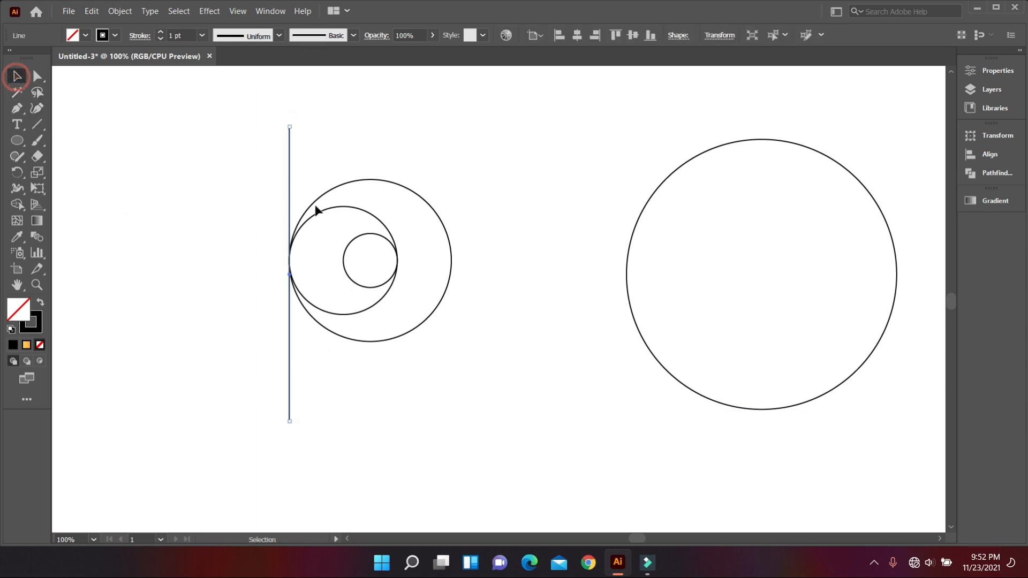
{"action": "left_click", "coordinate": [428, 391]}
{"action": "scroll", "coordinate": [390, 407], "scroll_direction": "up", "scroll_amount": 1}
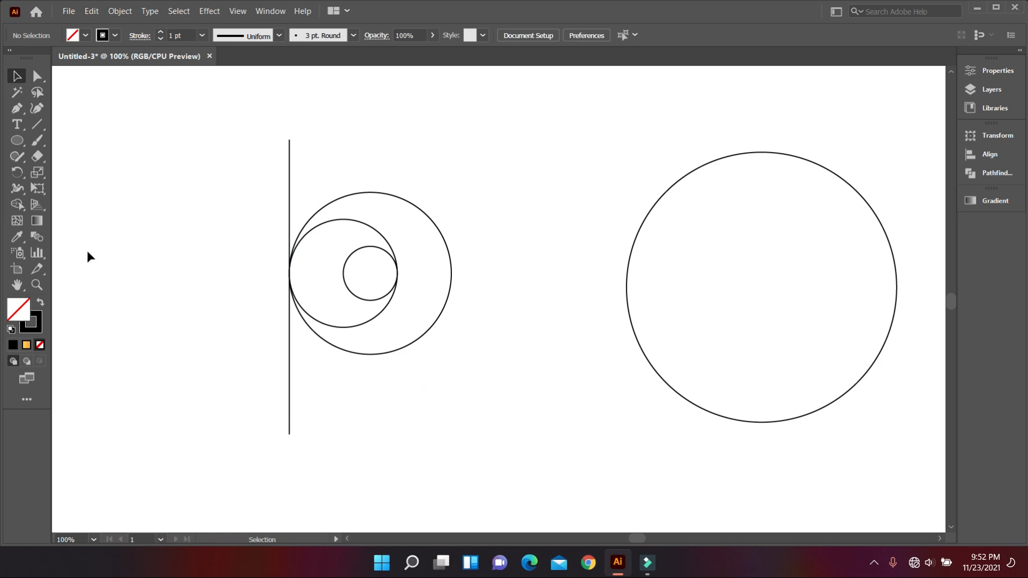
Draw a horizontal line tangent to the bottom of the nested circles, crossing the vertical line.
{"action": "left_click", "coordinate": [40, 125]}
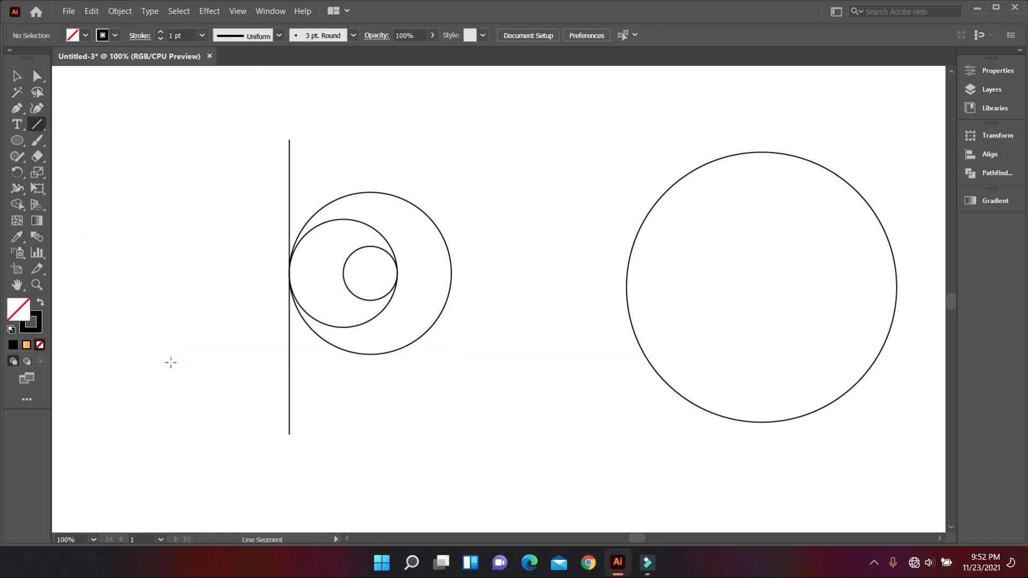
{"action": "left_click_drag", "start_coordinate": [190, 352], "coordinate": [551, 367]}
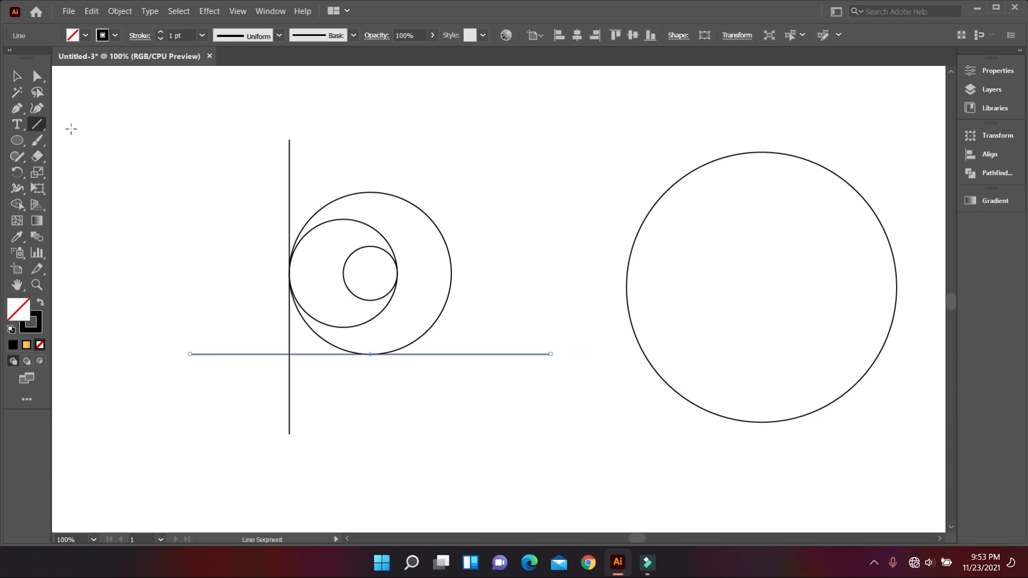
{"action": "left_click", "coordinate": [16, 76]}
{"action": "left_click", "coordinate": [140, 184]}
{"action": "scroll", "coordinate": [380, 385], "scroll_direction": "up", "scroll_amount": 1}
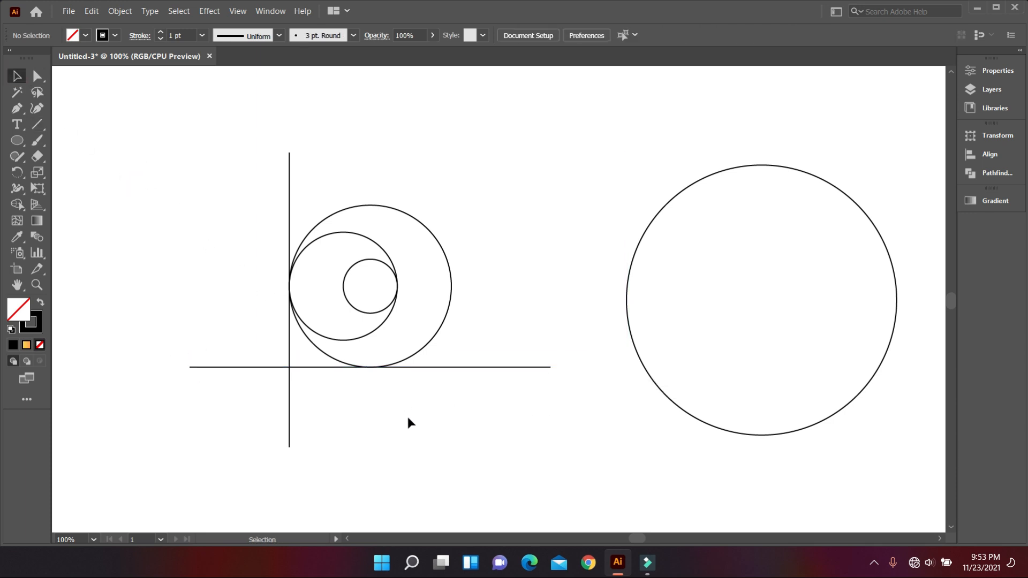
Paste a copy of the vertical tangent line in place and rotate it 45 degrees into a descending diagonal.
{"action": "scroll", "coordinate": [375, 399], "scroll_direction": "up", "scroll_amount": 1}
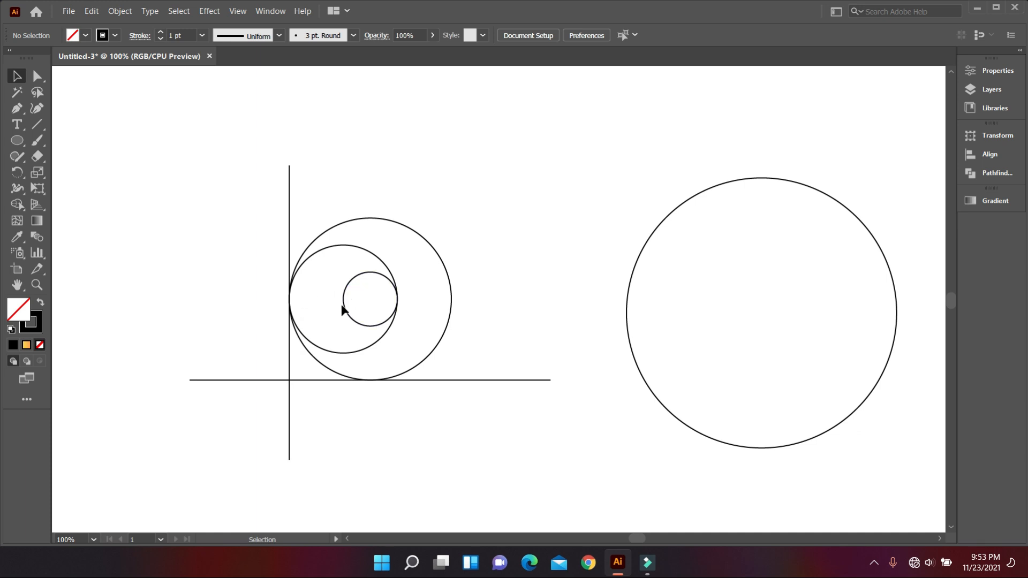
{"action": "left_click_drag", "start_coordinate": [218, 126], "coordinate": [326, 185]}
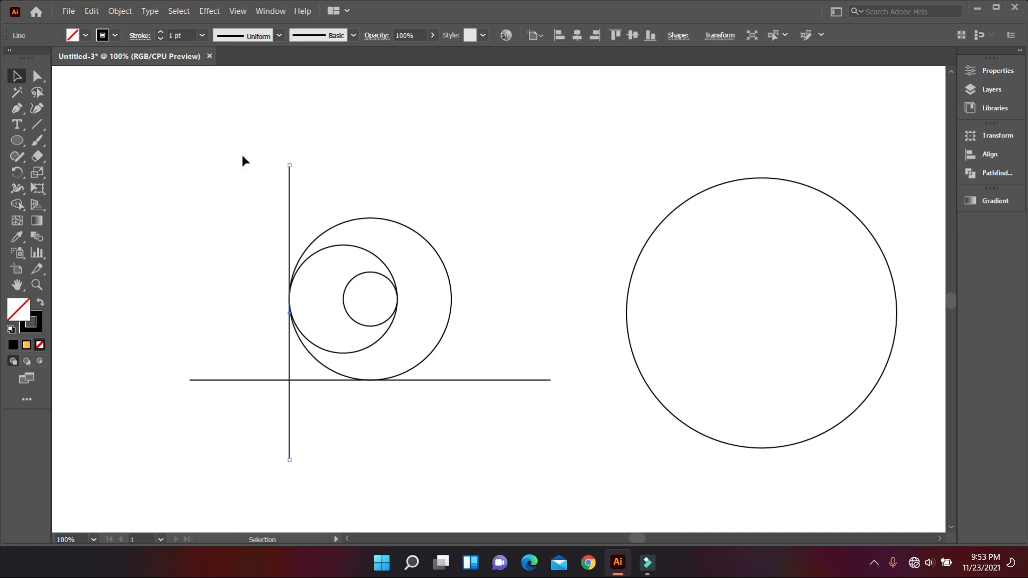
{"action": "left_click", "coordinate": [92, 11]}
{"action": "left_click", "coordinate": [110, 74]}
{"action": "left_click", "coordinate": [92, 12]}
{"action": "left_click", "coordinate": [143, 130]}
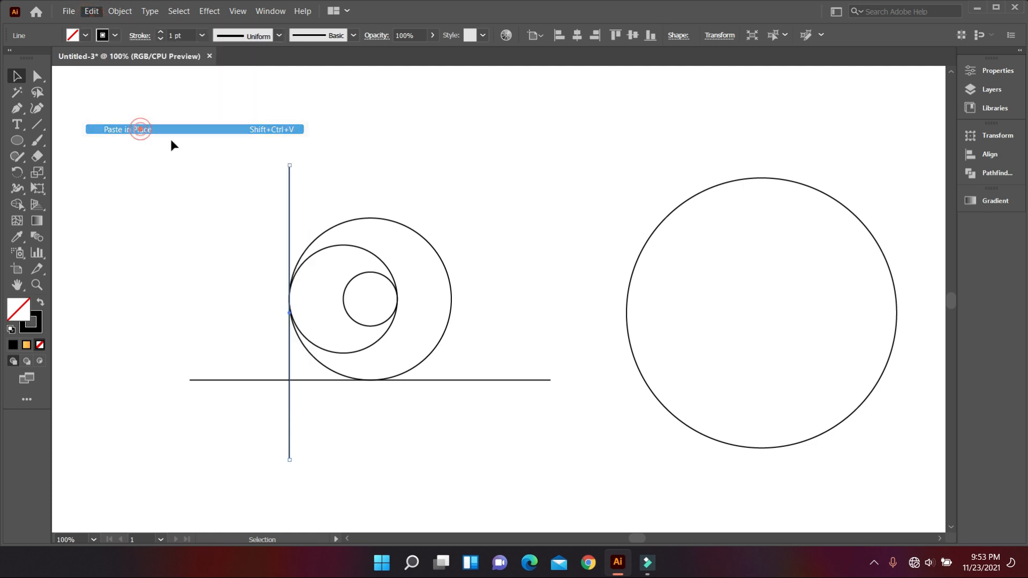
{"action": "left_click_drag", "start_coordinate": [290, 461], "coordinate": [379, 431]}
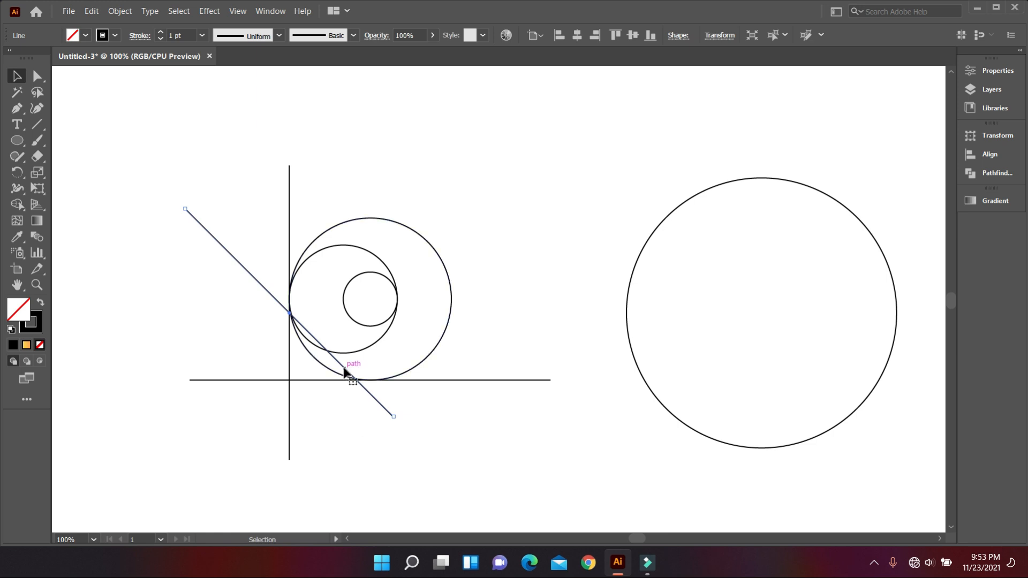
Move the diagonal line so its midpoint sits on the centre of the smallest circle.
{"action": "left_click_drag", "start_coordinate": [343, 370], "coordinate": [422, 351]}
{"action": "scroll", "coordinate": [361, 303], "scroll_direction": "up", "scroll_amount": 3}
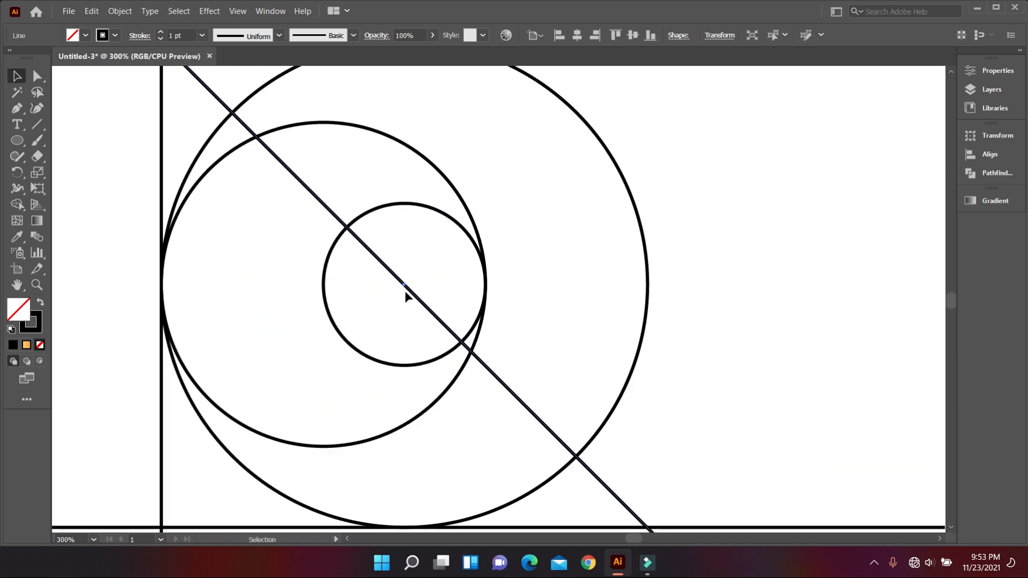
{"action": "scroll", "coordinate": [396, 289], "scroll_direction": "down", "scroll_amount": 2}
{"action": "scroll", "coordinate": [396, 291], "scroll_direction": "down", "scroll_amount": 1}
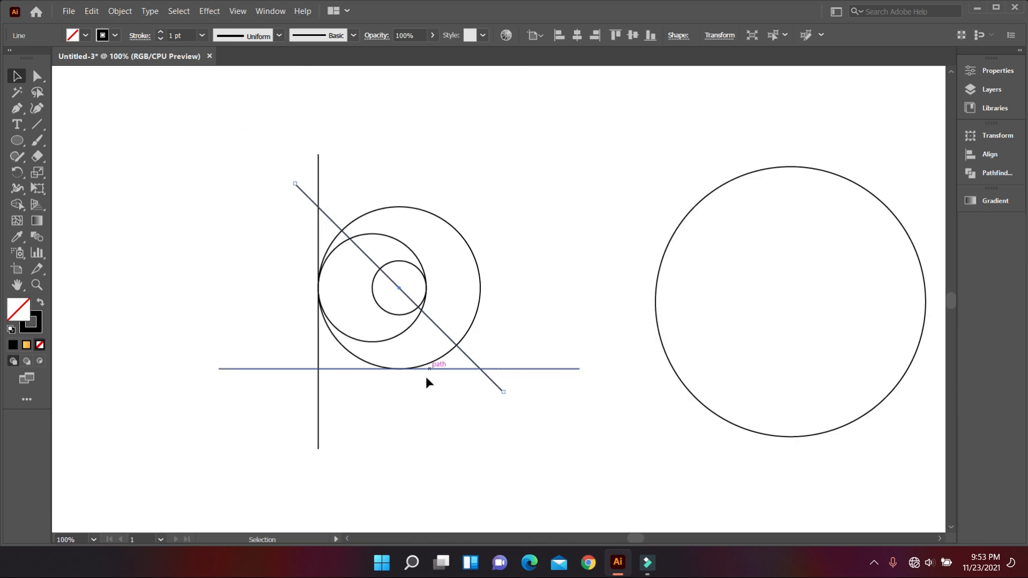
{"action": "left_click", "coordinate": [435, 423]}
Duplicate the vertical line horizontally so the copy is tangent to the left edge of the smallest circle.
{"action": "scroll", "coordinate": [436, 423], "scroll_direction": "up", "scroll_amount": 1}
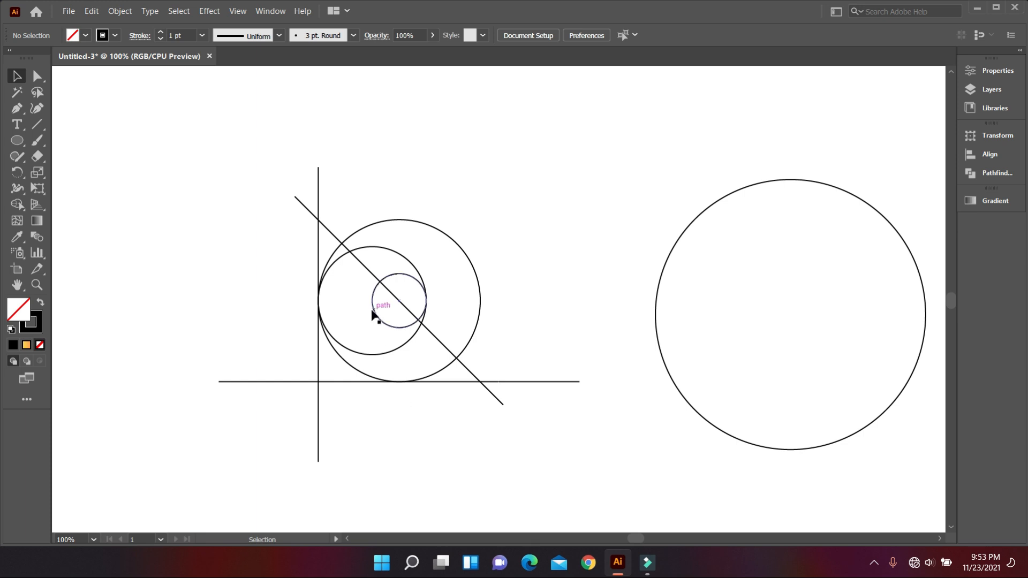
{"action": "left_click_drag", "start_coordinate": [318, 360], "coordinate": [376, 358]}
{"action": "scroll", "coordinate": [369, 315], "scroll_direction": "up", "scroll_amount": 2}
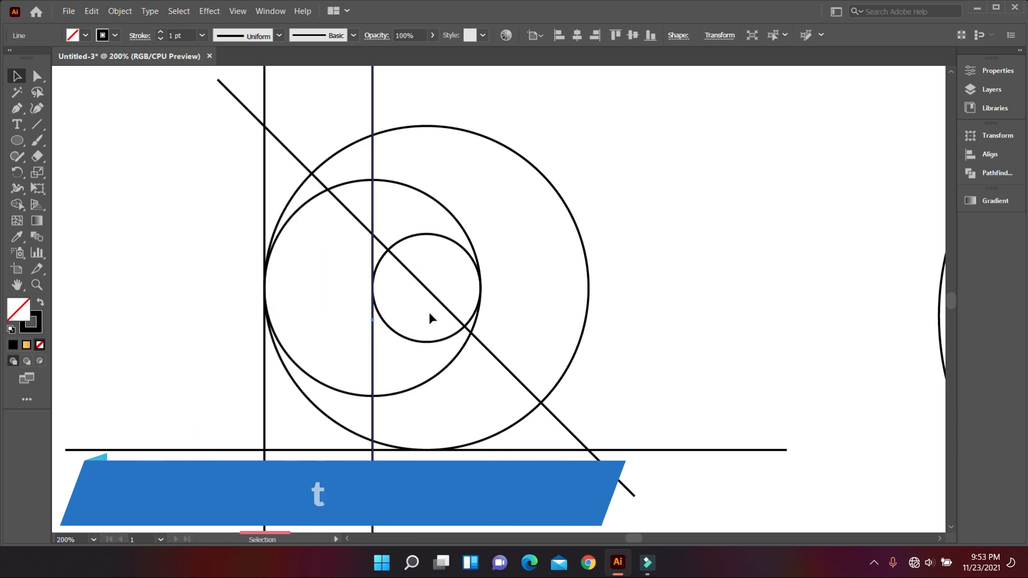
{"action": "scroll", "coordinate": [429, 313], "scroll_direction": "down", "scroll_amount": 1}
{"action": "scroll", "coordinate": [407, 252], "scroll_direction": "down", "scroll_amount": 1}
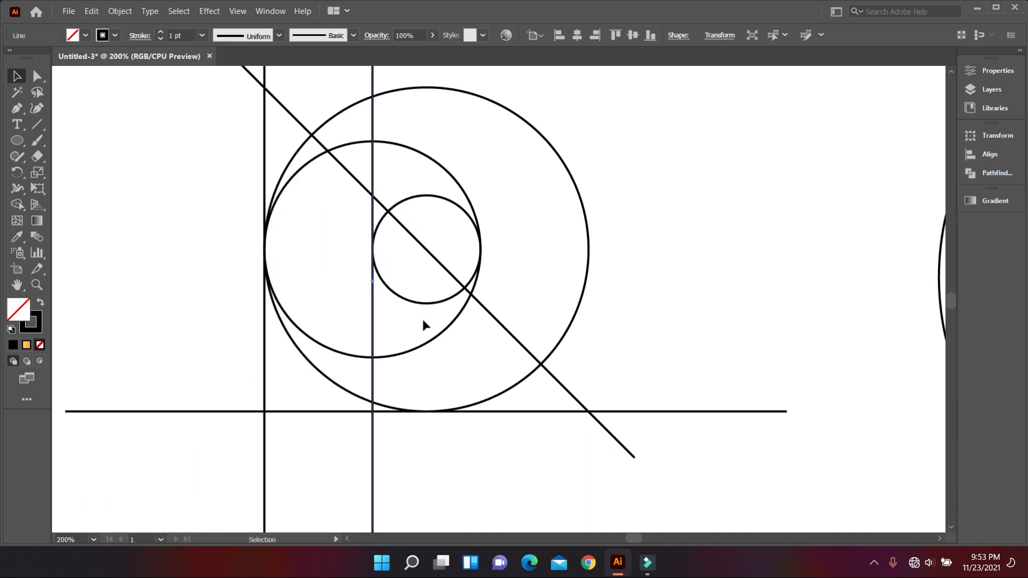
{"action": "left_click", "coordinate": [478, 460]}
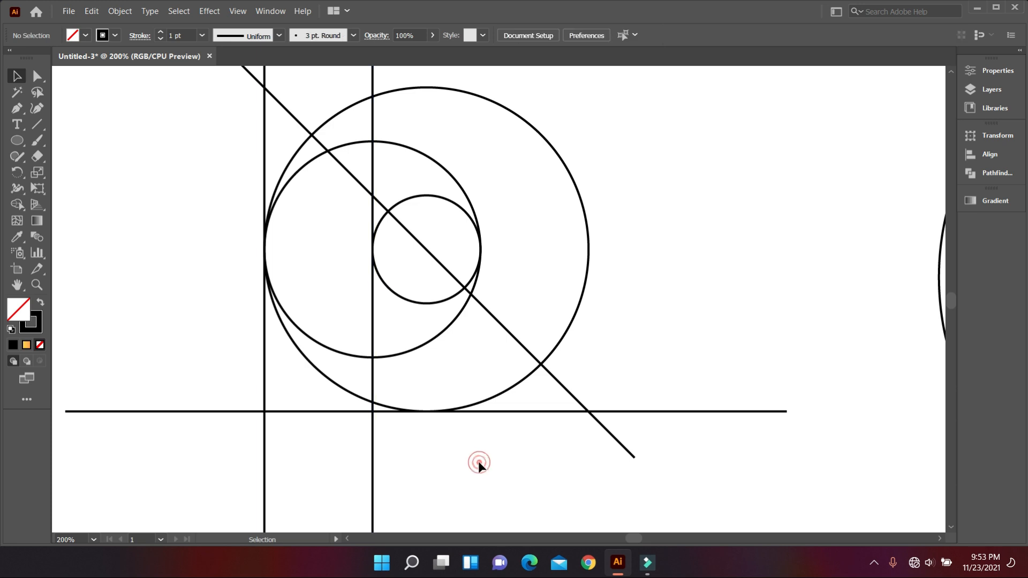
Duplicate the second vertical line a short distance to the right, crossing the smallest circle, to define a narrow gap.
{"action": "left_click", "coordinate": [373, 317]}
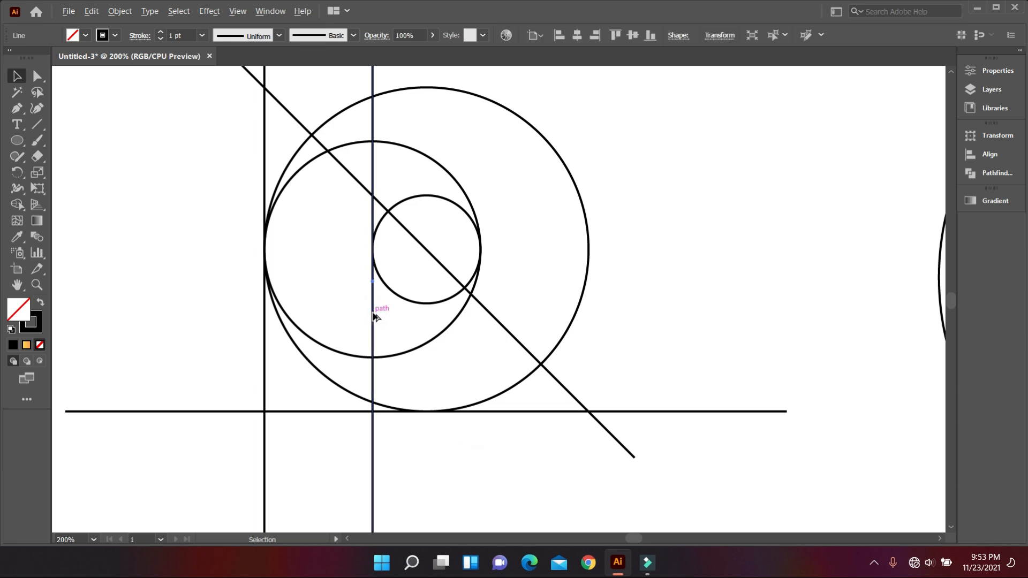
{"action": "left_click_drag", "start_coordinate": [373, 316], "coordinate": [403, 319]}
{"action": "scroll", "coordinate": [403, 319], "scroll_direction": "down", "scroll_amount": 2}
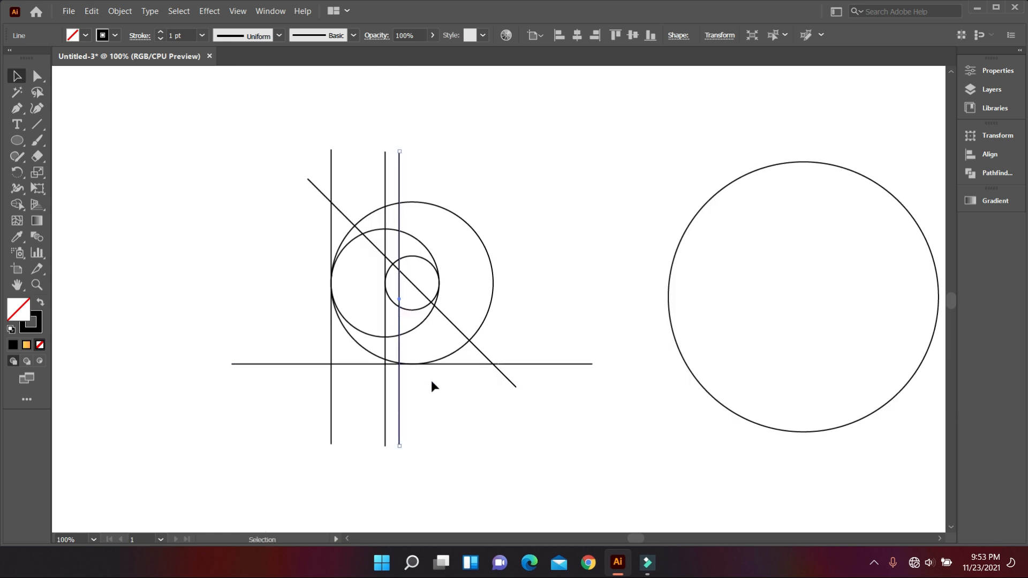
{"action": "left_click", "coordinate": [497, 405]}
Select all the construction circles and lines and use Shape Builder with black fill and no stroke to merge the triangular leg.
{"action": "left_click_drag", "start_coordinate": [225, 156], "coordinate": [544, 422]}
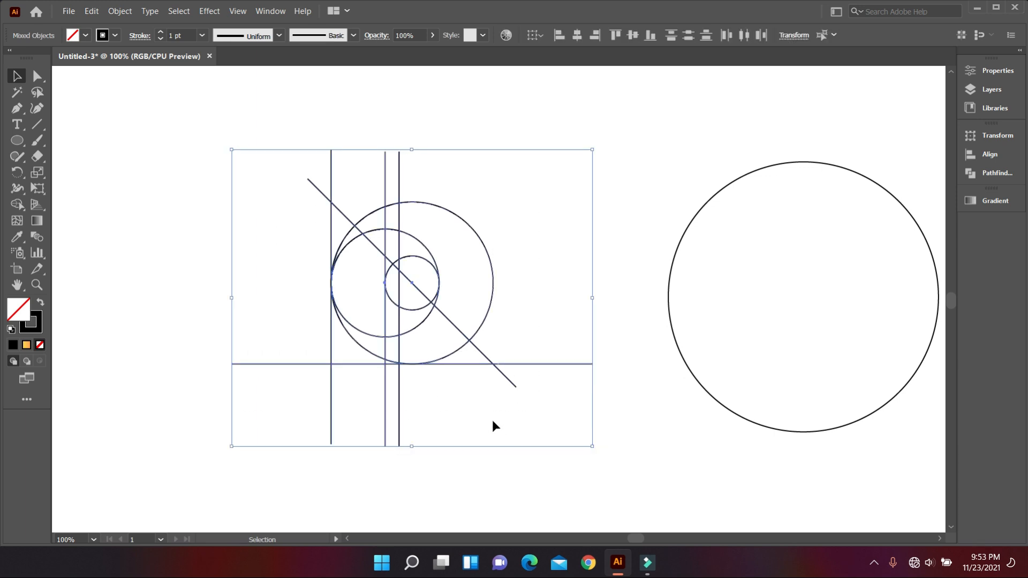
{"action": "left_click", "coordinate": [17, 204]}
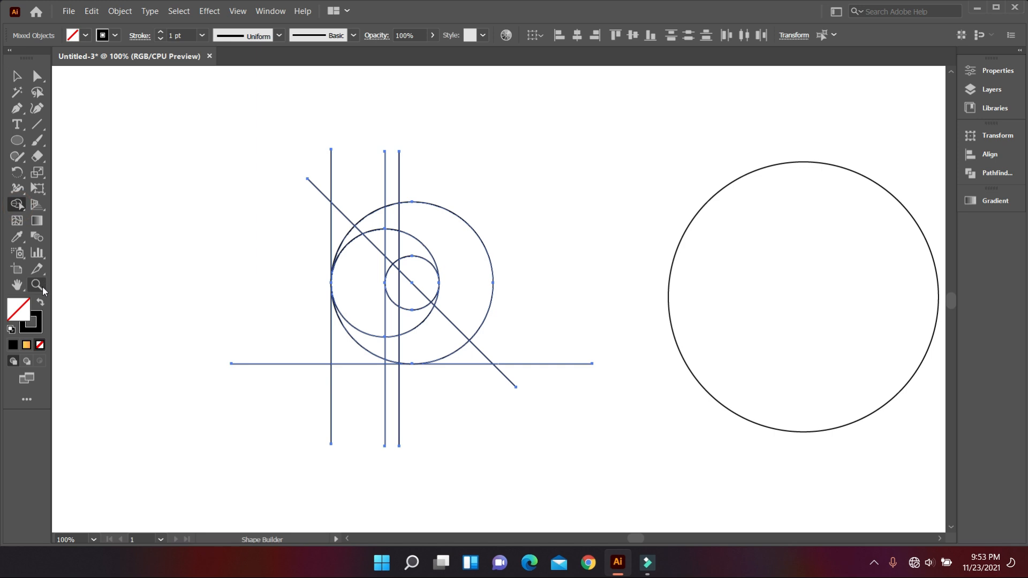
{"action": "left_click", "coordinate": [40, 304]}
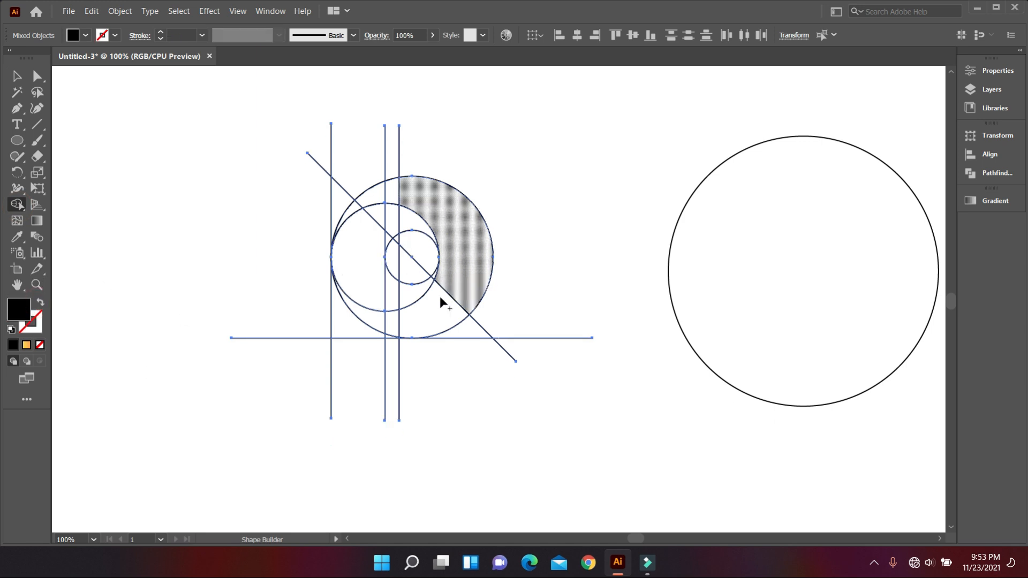
{"action": "scroll", "coordinate": [430, 314], "scroll_direction": "up", "scroll_amount": 1}
{"action": "mouse_move", "coordinate": [397, 250]}
{"action": "left_mouse_down"}
{"action": "mouse_move", "coordinate": [429, 315]}
{"action": "mouse_move", "coordinate": [468, 335]}
{"action": "left_mouse_up"}
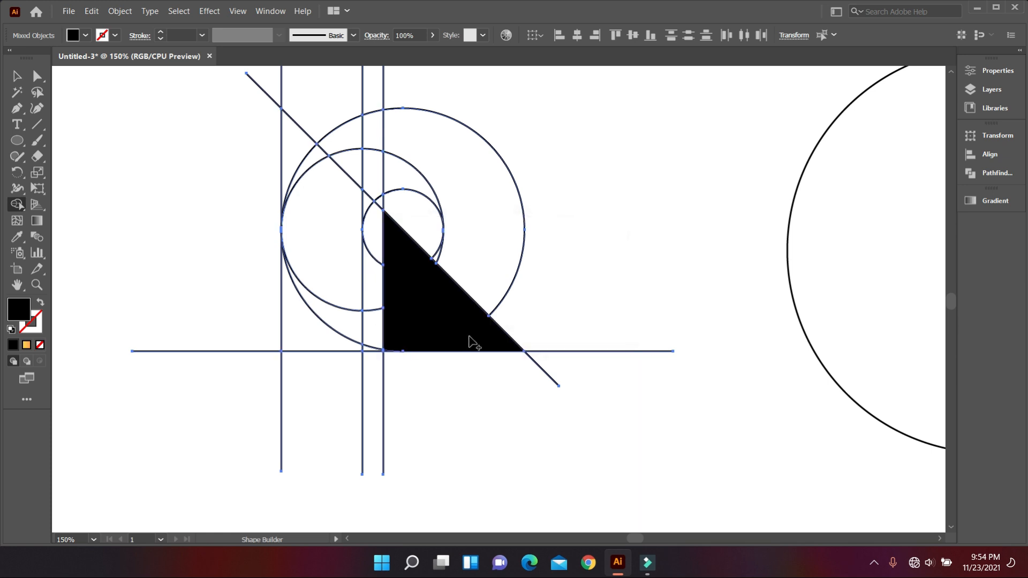
Merge the regions between the two larger circles above the diagonal into a crescent and join it to the triangular leg.
{"action": "scroll", "coordinate": [476, 322], "scroll_direction": "up", "scroll_amount": 1}
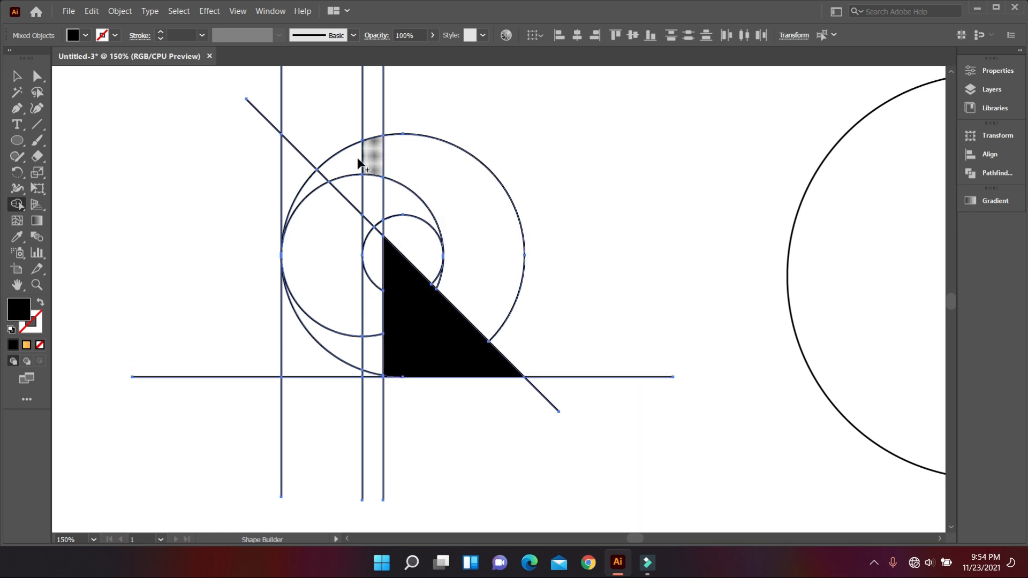
{"action": "mouse_move", "coordinate": [322, 182]}
{"action": "left_mouse_down"}
{"action": "mouse_move", "coordinate": [419, 165]}
{"action": "mouse_move", "coordinate": [466, 213]}
{"action": "left_mouse_up"}
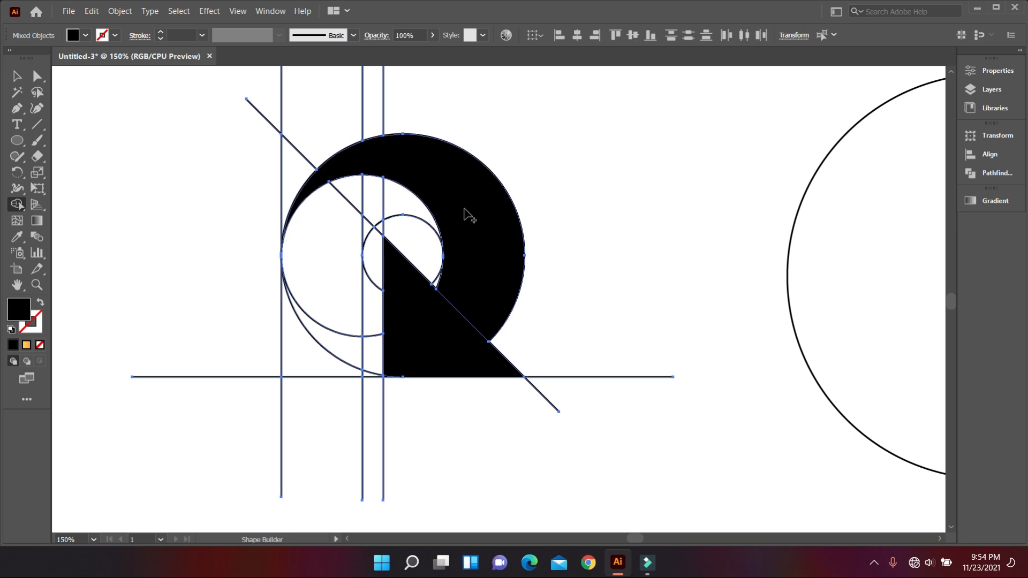
{"action": "left_click_drag", "start_coordinate": [459, 321], "coordinate": [448, 336]}
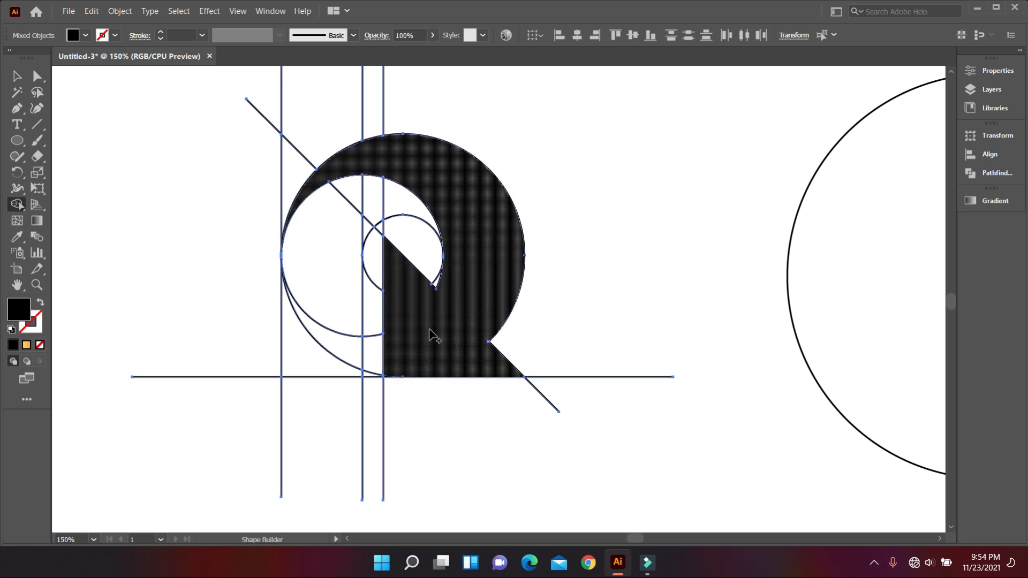
Merge the left stem regions down to the baseline and join them with the inner arch around the smallest circle.
{"action": "left_click_drag", "start_coordinate": [303, 236], "coordinate": [310, 348]}
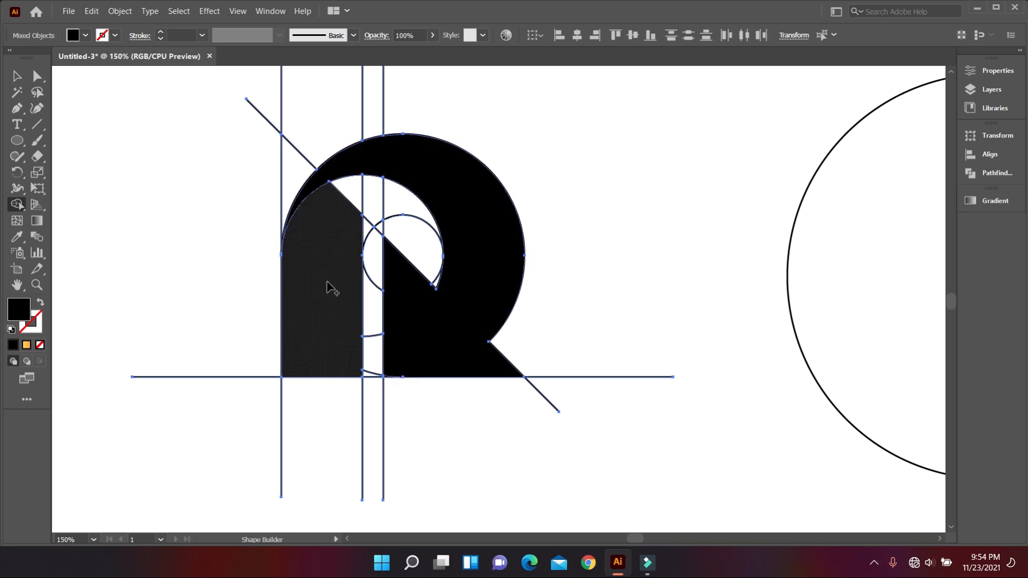
{"action": "scroll", "coordinate": [359, 181], "scroll_direction": "up", "scroll_amount": 2}
{"action": "mouse_move", "coordinate": [314, 234]}
{"action": "left_mouse_down"}
{"action": "mouse_move", "coordinate": [340, 223]}
{"action": "mouse_move", "coordinate": [417, 216]}
{"action": "mouse_move", "coordinate": [448, 229]}
{"action": "left_mouse_up"}
{"action": "scroll", "coordinate": [354, 325], "scroll_direction": "down", "scroll_amount": 2}
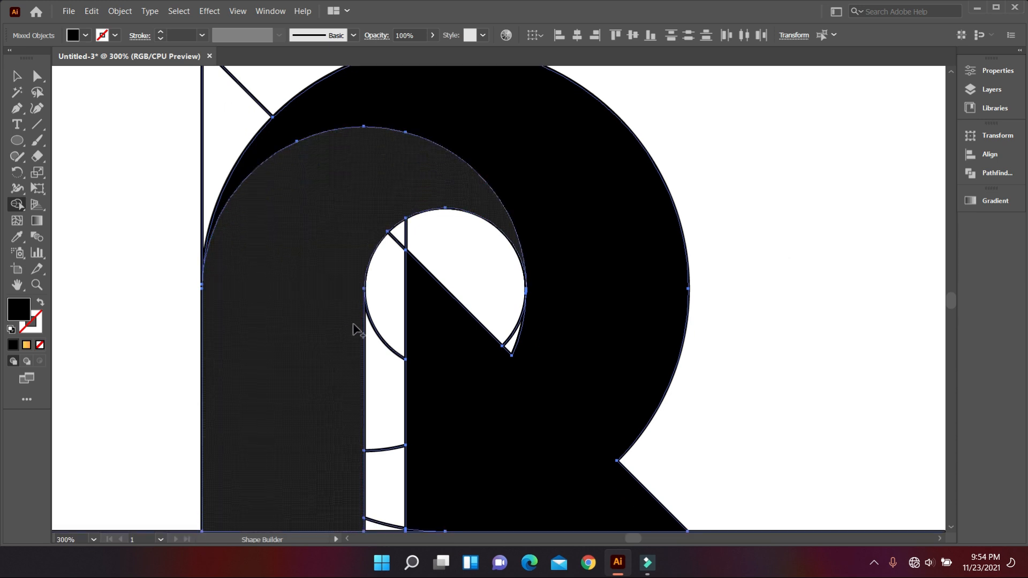
Merge the small sliver between the smallest circle and the diagonal into the bowl-and-leg shape.
{"action": "scroll", "coordinate": [354, 329], "scroll_direction": "down", "scroll_amount": 3}
{"action": "scroll", "coordinate": [523, 292], "scroll_direction": "up", "scroll_amount": 2}
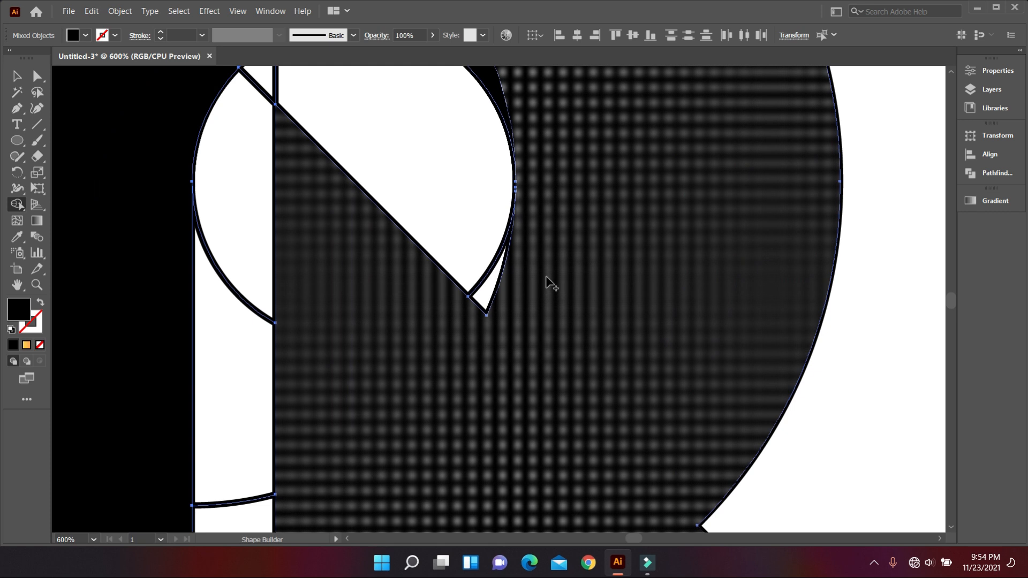
{"action": "left_click", "coordinate": [481, 300]}
{"action": "scroll", "coordinate": [486, 338], "scroll_direction": "down", "scroll_amount": 3}
{"action": "scroll", "coordinate": [482, 339], "scroll_direction": "down", "scroll_amount": 5}
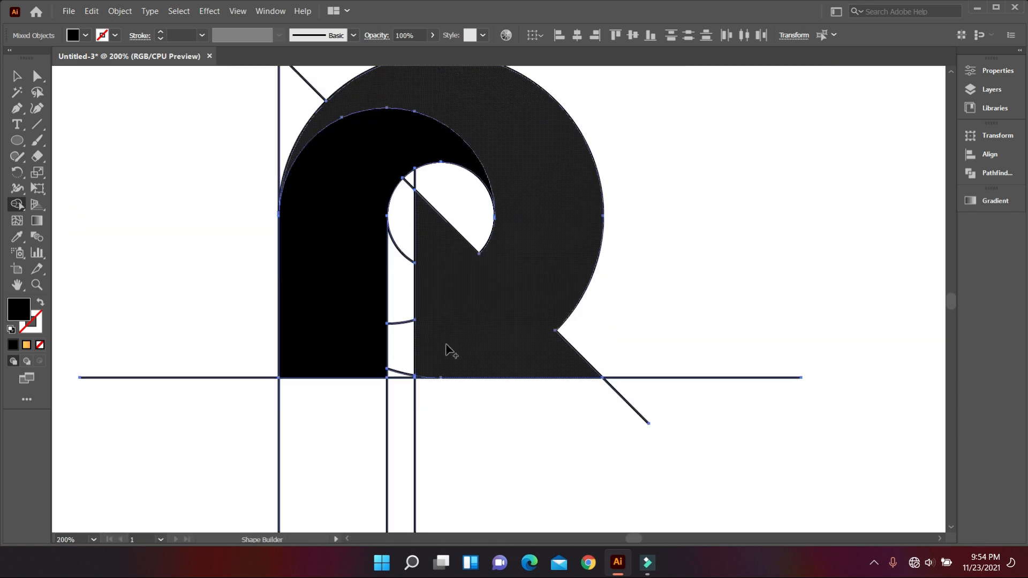
Merge the thin sliver below the large circle's arc at the baseline into the right leg shape.
{"action": "scroll", "coordinate": [411, 349], "scroll_direction": "up", "scroll_amount": 3}
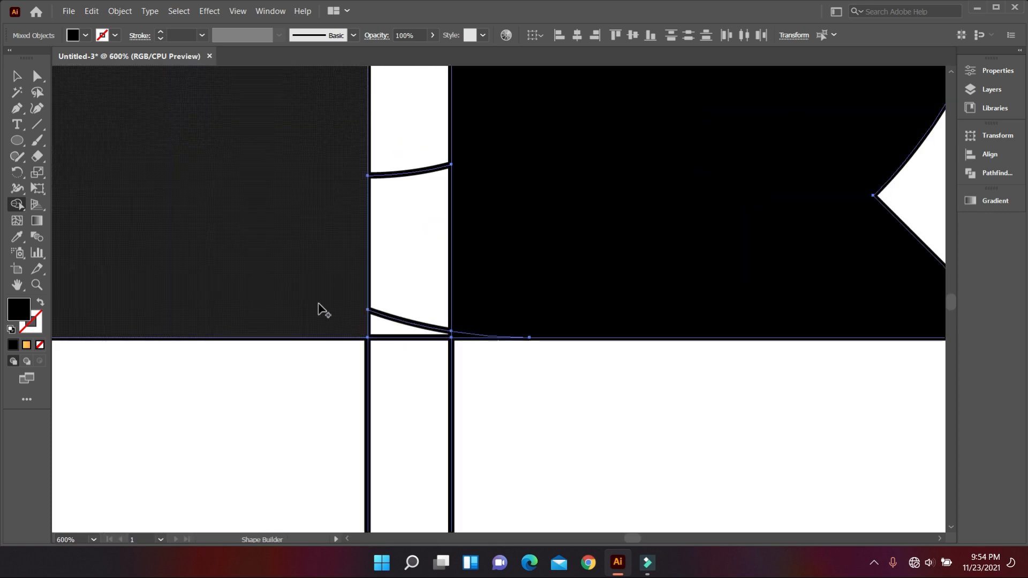
{"action": "scroll", "coordinate": [407, 310], "scroll_direction": "up", "scroll_amount": 3}
{"action": "scroll", "coordinate": [474, 373], "scroll_direction": "up", "scroll_amount": 4}
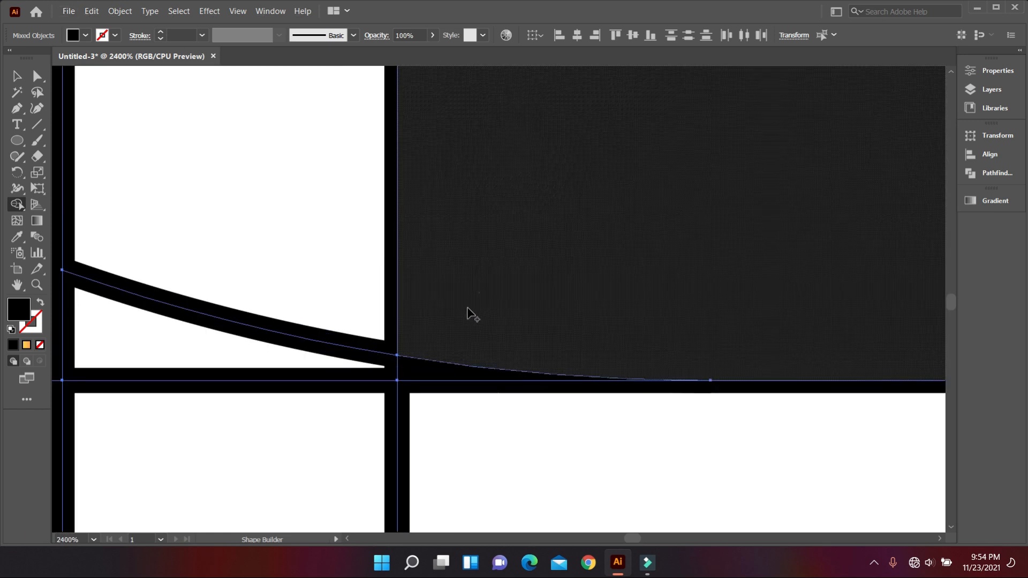
{"action": "scroll", "coordinate": [473, 352], "scroll_direction": "down", "scroll_amount": 5}
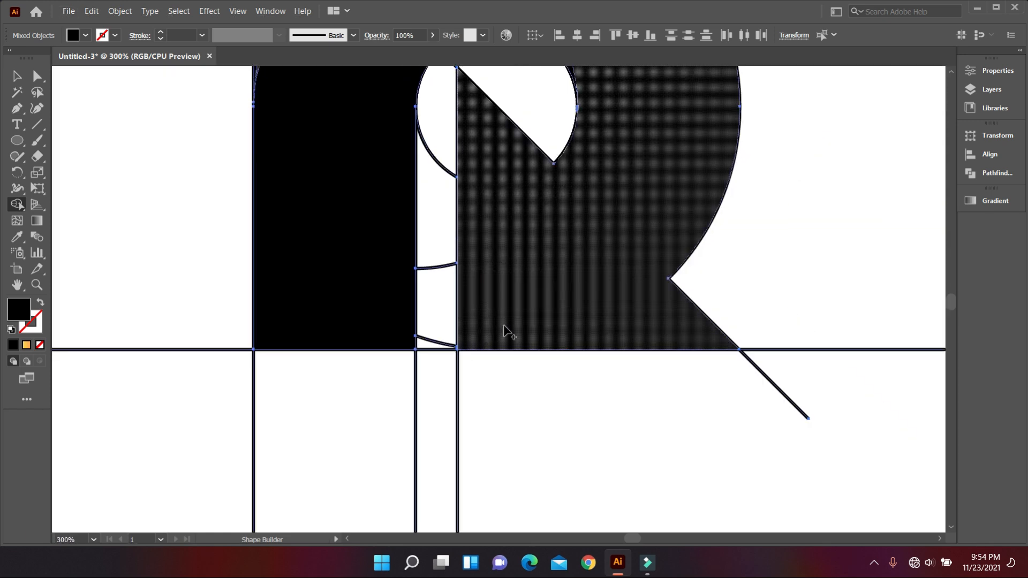
{"action": "scroll", "coordinate": [575, 262], "scroll_direction": "down", "scroll_amount": 2}
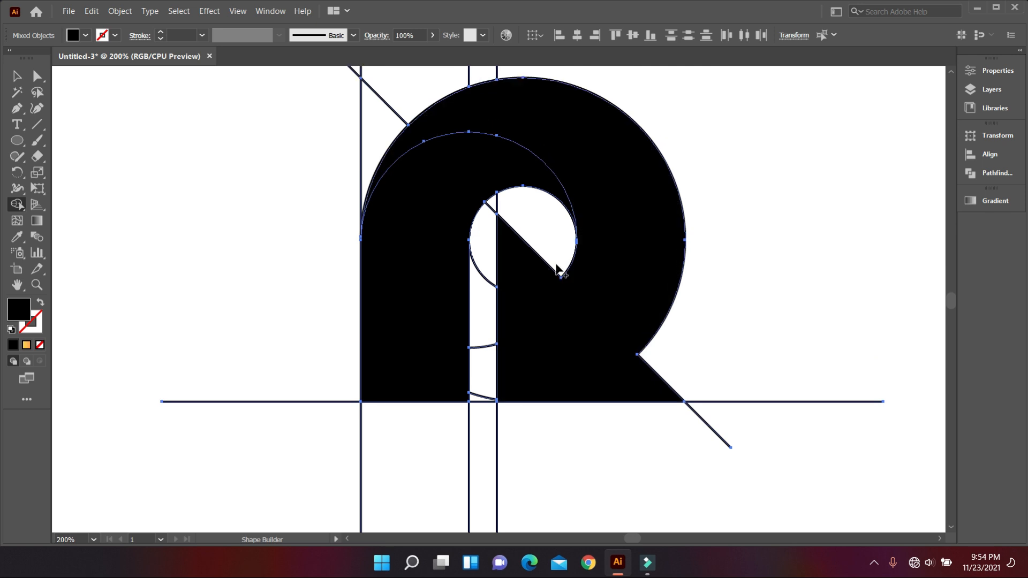
{"action": "scroll", "coordinate": [438, 257], "scroll_direction": "up", "scroll_amount": 1}
{"action": "scroll", "coordinate": [438, 257], "scroll_direction": "down", "scroll_amount": 2}
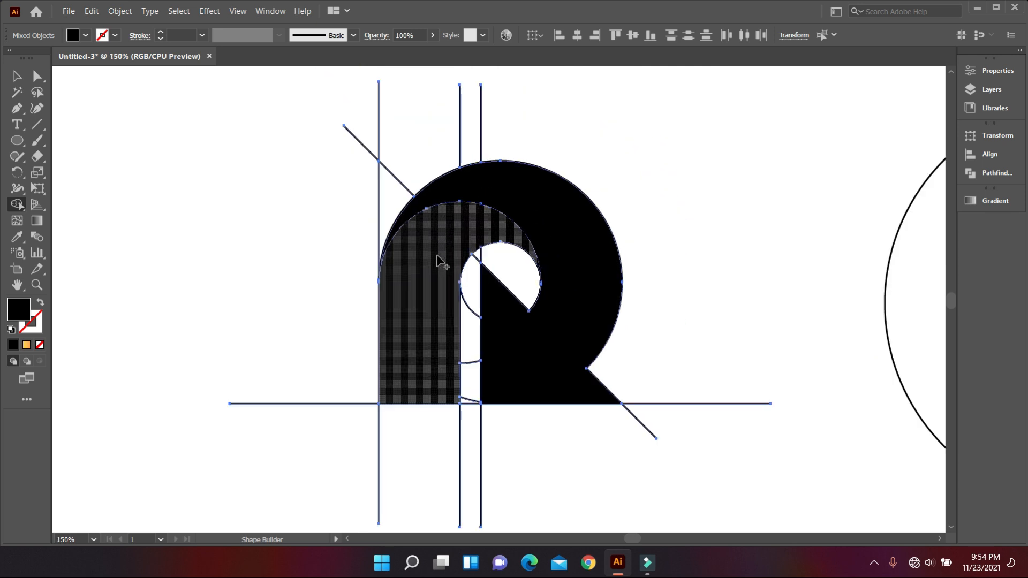
Select the black stem and bowl shapes together and move them left, clear of the construction lines.
{"action": "left_click", "coordinate": [17, 76]}
{"action": "left_click", "coordinate": [191, 165]}
{"action": "left_click", "coordinate": [445, 284]}
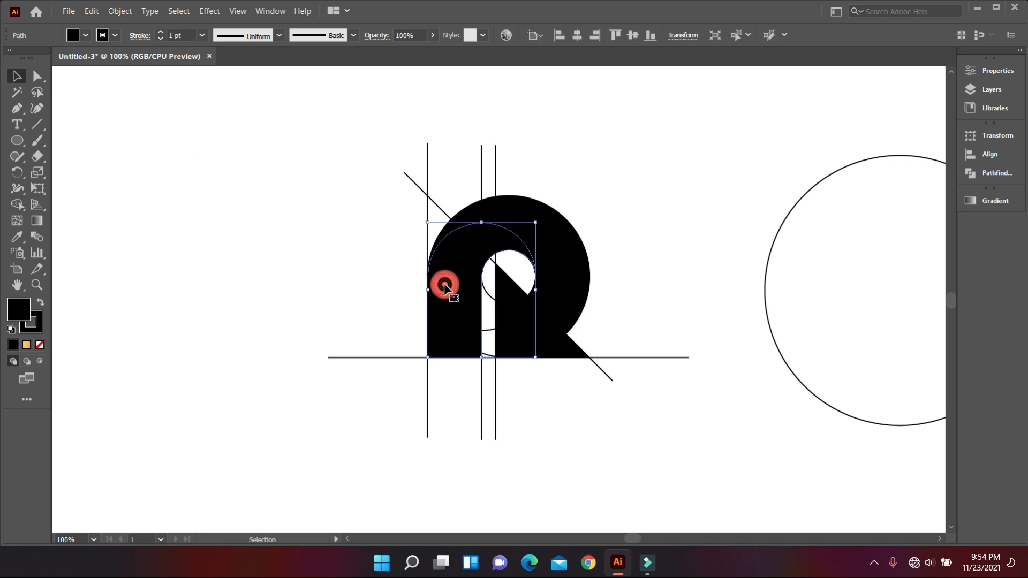
{"action": "left_click", "coordinate": [556, 251], "text": "shift"}
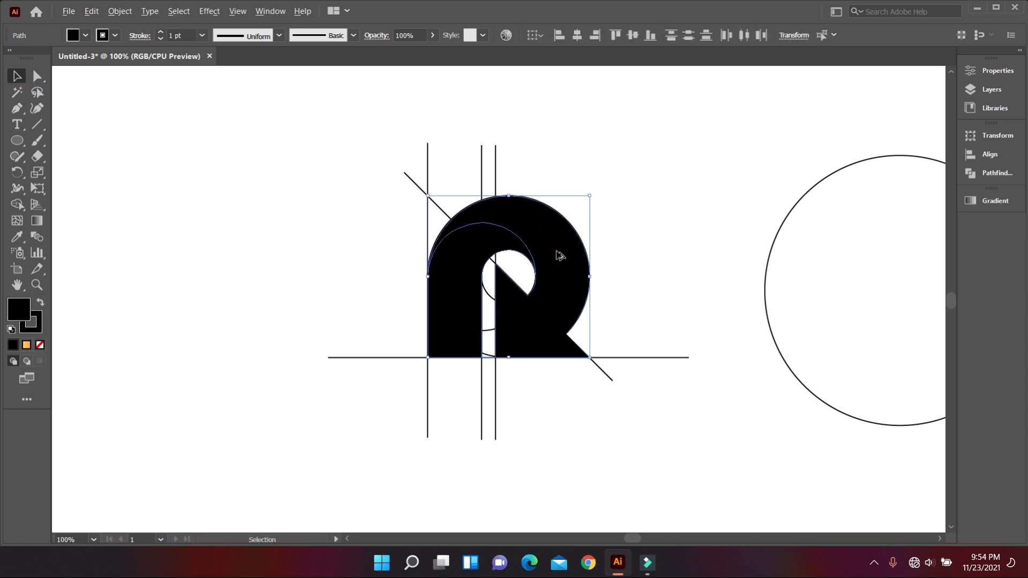
{"action": "key", "text": "ctrl+minus"}
{"action": "left_click_drag", "start_coordinate": [562, 264], "coordinate": [238, 244]}
Delete the leftover construction lines and fragments, keeping the R and the large circle.
{"action": "left_click", "coordinate": [381, 239]}
{"action": "left_click_drag", "start_coordinate": [358, 147], "coordinate": [641, 412]}
{"action": "key", "text": "Delete"}
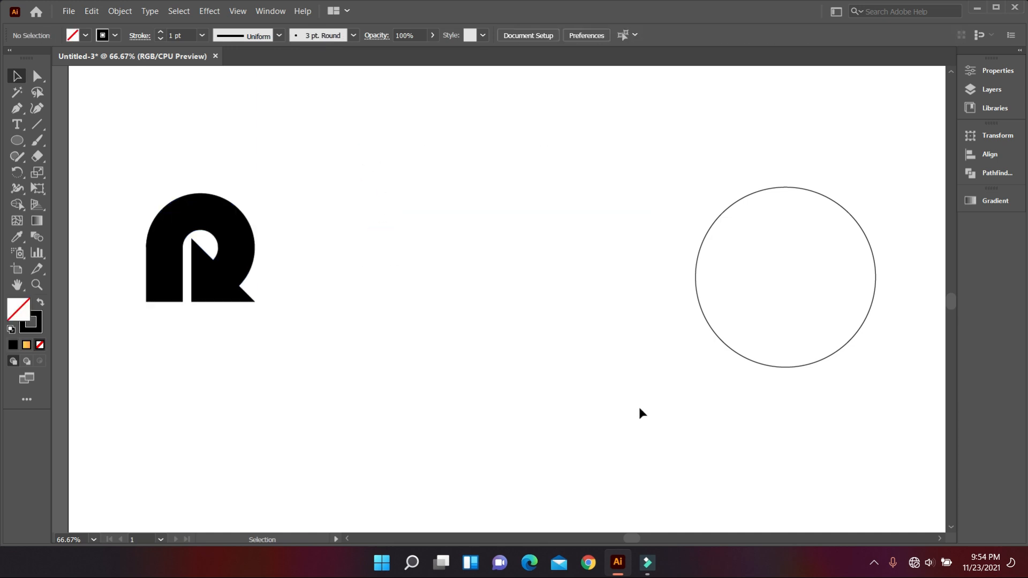
Move the letter R toward the middle of the artboard and set its stroke to None.
{"action": "scroll", "coordinate": [407, 326], "scroll_direction": "up", "scroll_amount": 1}
{"action": "left_click_drag", "start_coordinate": [122, 206], "coordinate": [461, 295]}
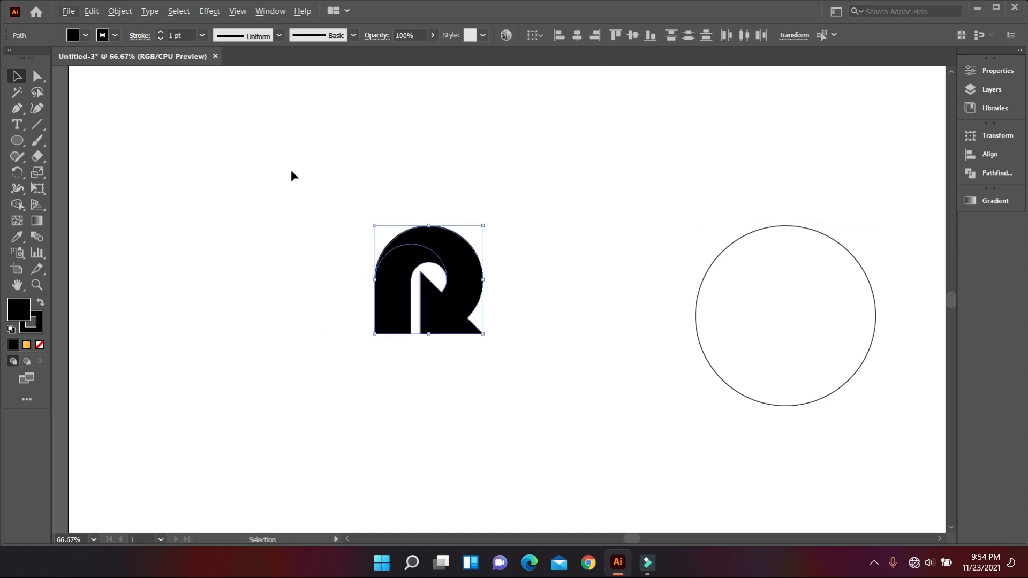
{"action": "left_click", "coordinate": [115, 35]}
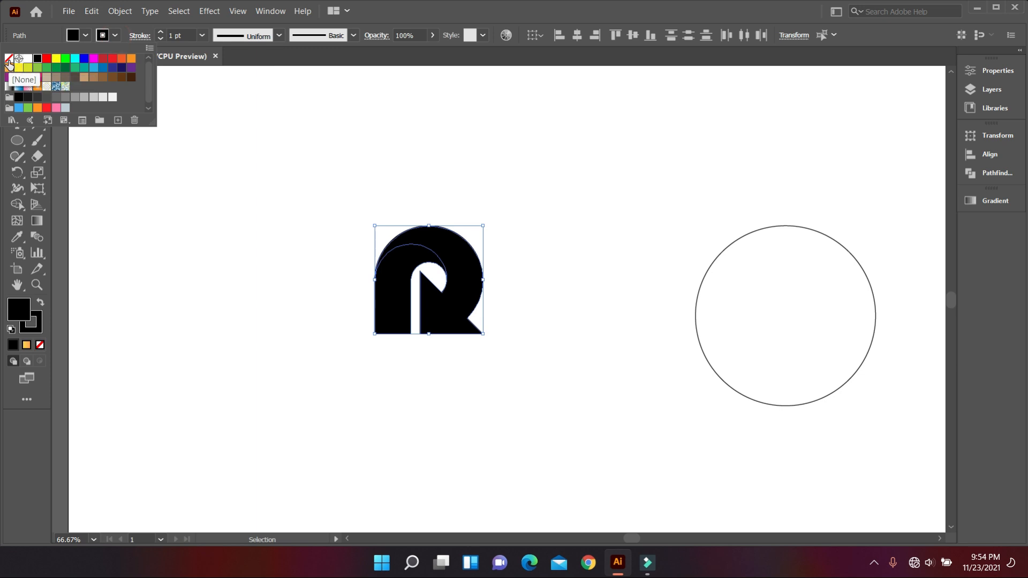
{"action": "left_click", "coordinate": [10, 58]}
{"action": "key", "text": "Escape"}
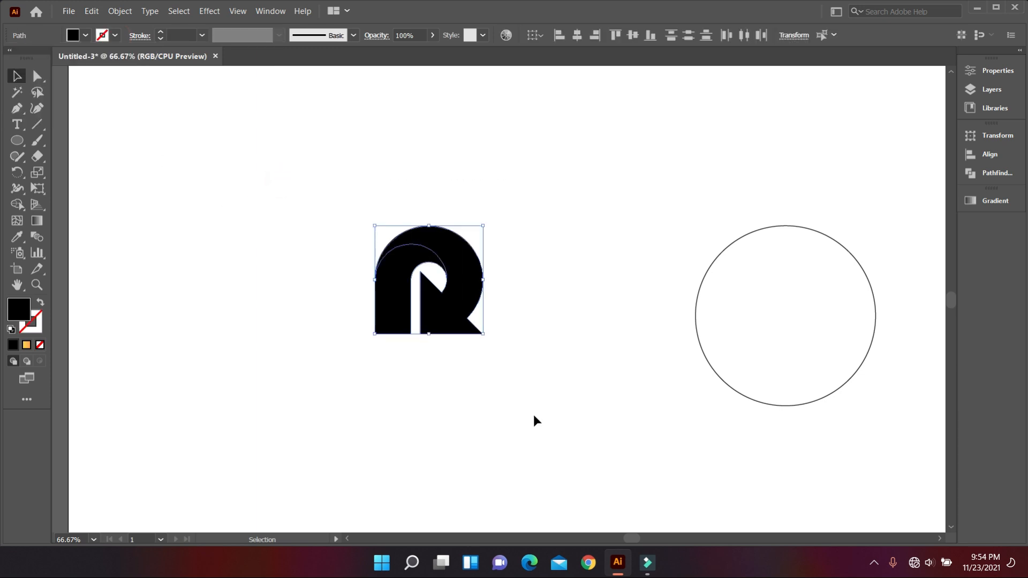
Fill the letter R's shapes with the blue gradient swatch.
{"action": "left_click", "coordinate": [82, 37]}
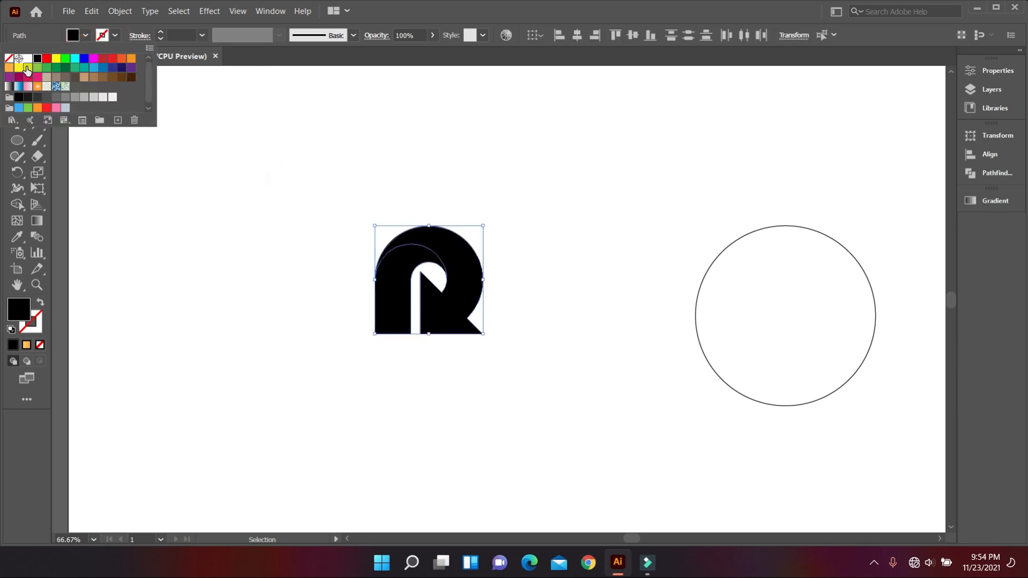
{"action": "left_click", "coordinate": [17, 87]}
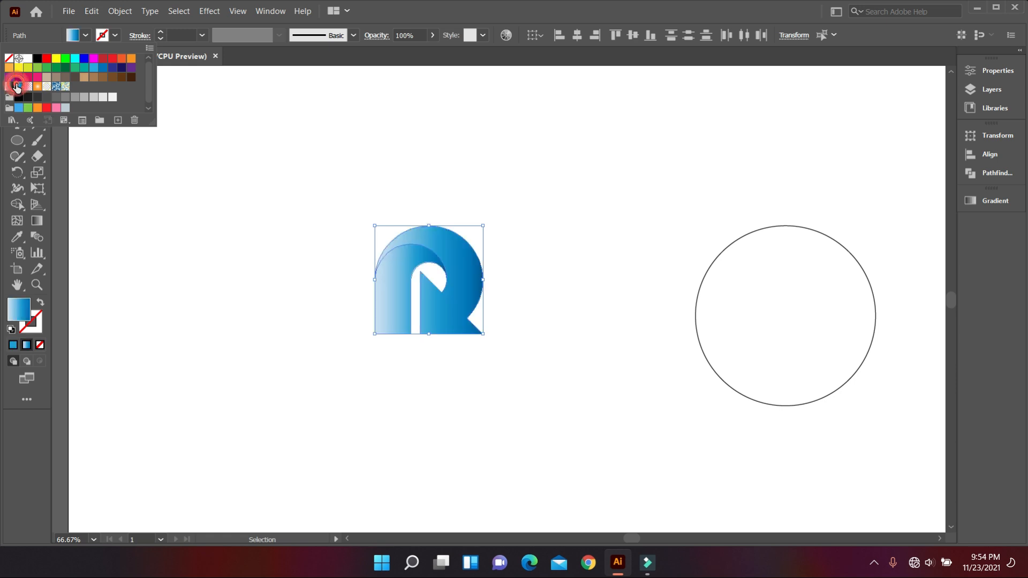
{"action": "key", "text": "Escape"}
{"action": "left_click", "coordinate": [259, 289]}
{"action": "scroll", "coordinate": [443, 318], "scroll_direction": "up", "scroll_amount": 2}
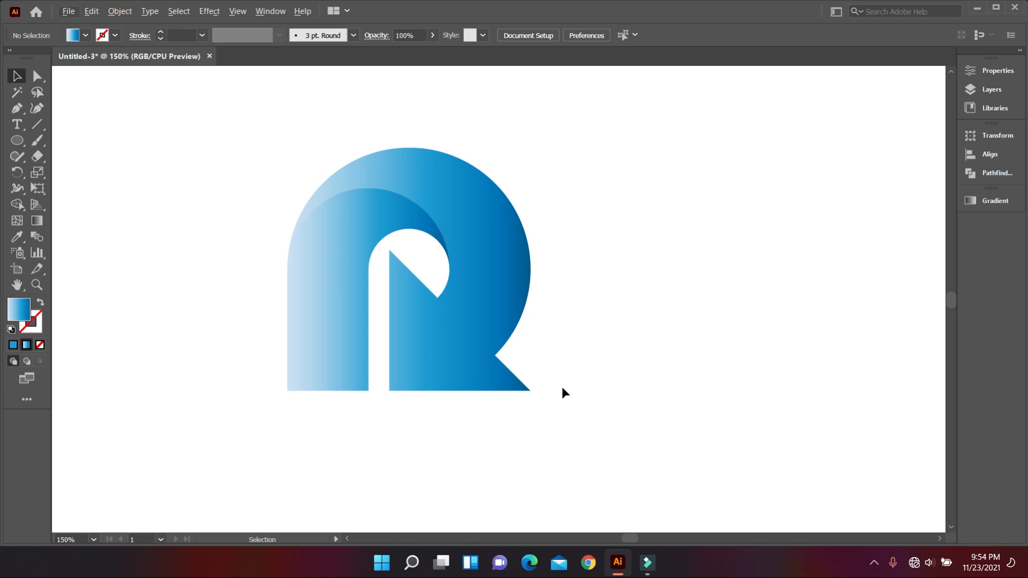
{"action": "scroll", "coordinate": [560, 393], "scroll_direction": "down", "scroll_amount": 2}
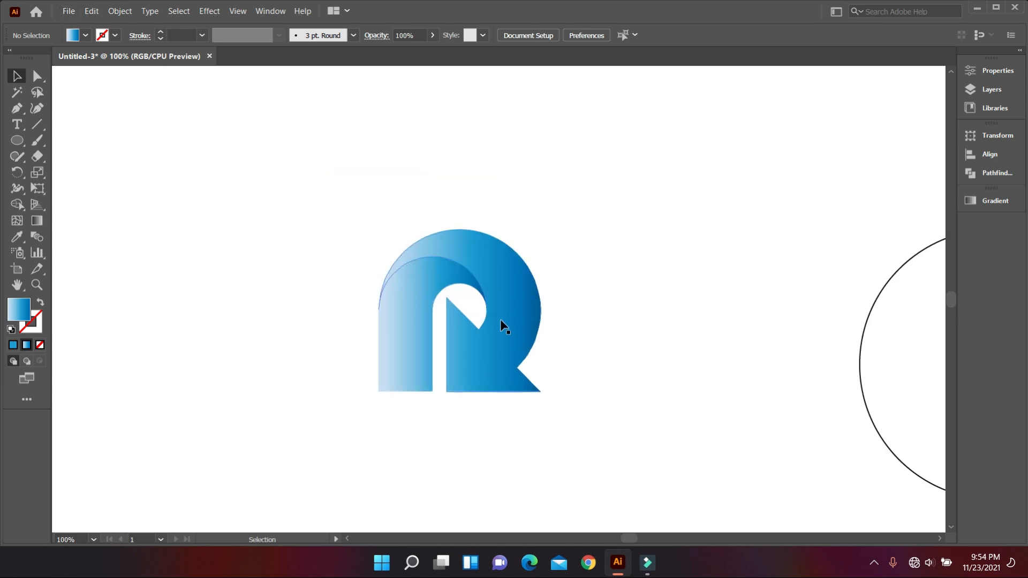
Draw an unfilled outline circle and place it over the R's stem, its edge meeting the far side of the bowl's opening.
{"action": "left_click", "coordinate": [17, 142]}
{"action": "left_click_drag", "start_coordinate": [249, 214], "coordinate": [370, 355]}
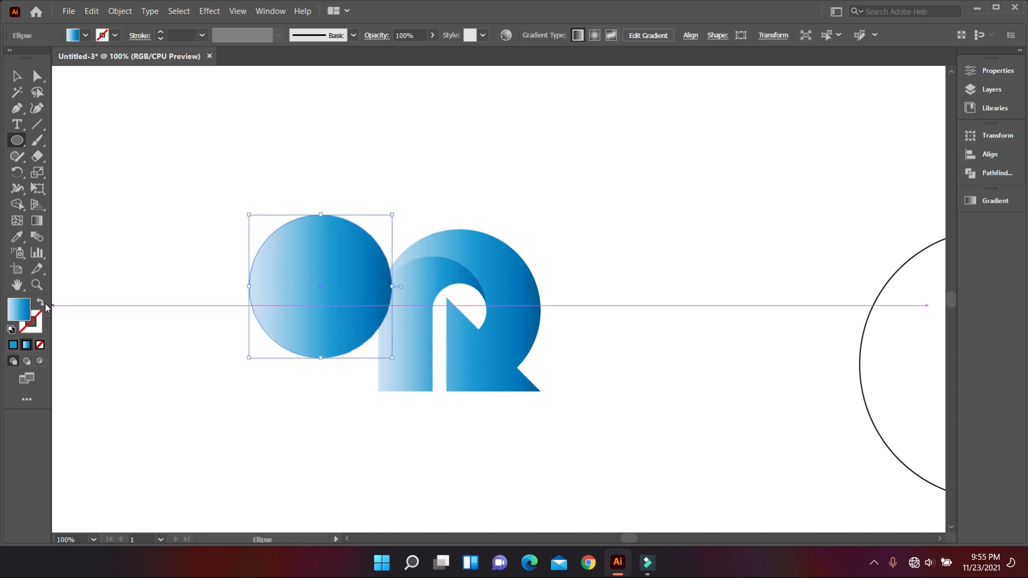
{"action": "left_click", "coordinate": [40, 302]}
{"action": "left_click", "coordinate": [17, 78]}
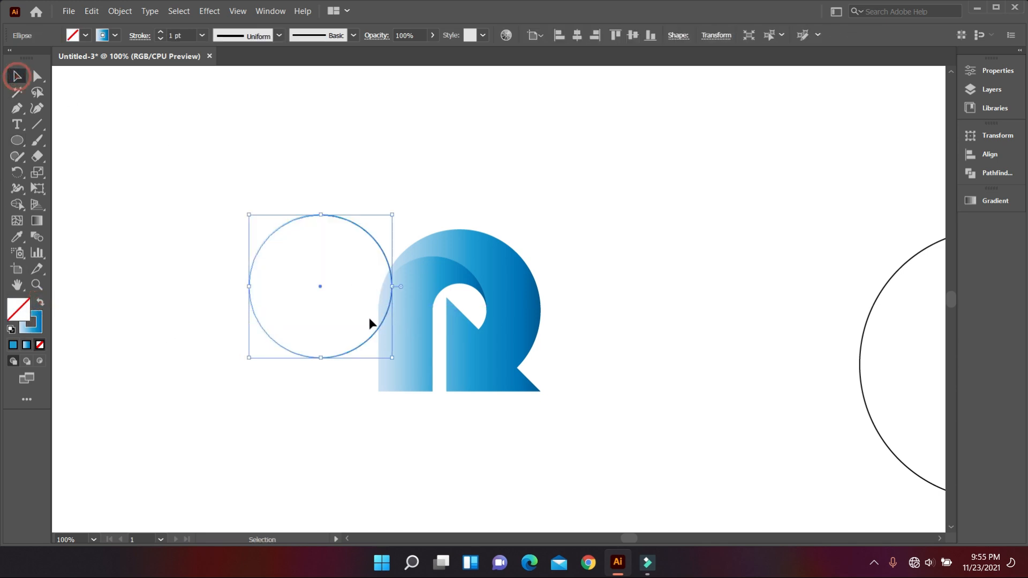
{"action": "left_click_drag", "start_coordinate": [377, 326], "coordinate": [473, 356]}
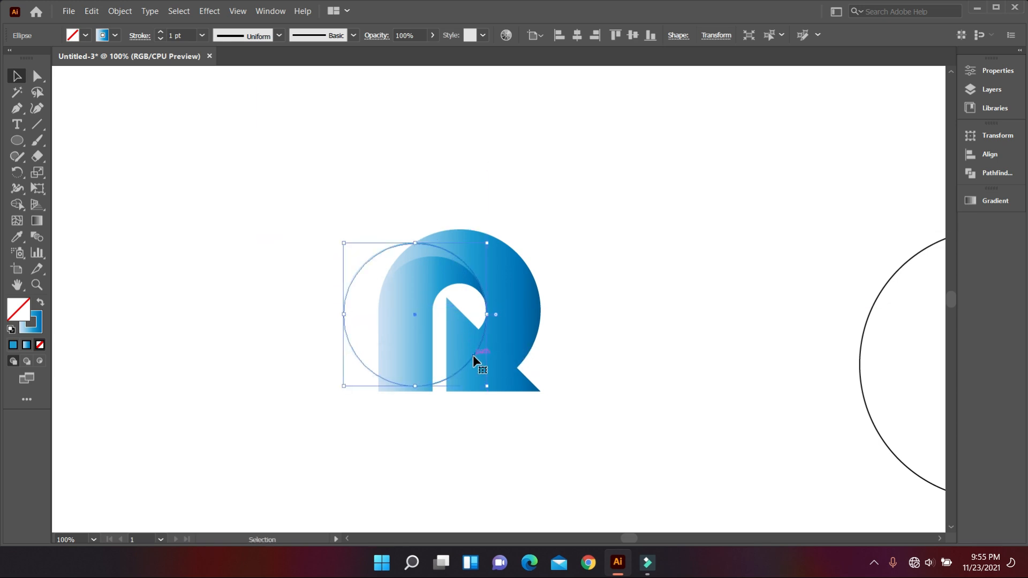
{"action": "scroll", "coordinate": [449, 290], "scroll_direction": "up", "scroll_amount": 1, "text": "alt"}
{"action": "scroll", "coordinate": [459, 297], "scroll_direction": "up", "scroll_amount": 1, "text": "alt"}
{"action": "scroll", "coordinate": [385, 234], "scroll_direction": "up", "scroll_amount": 1}
{"action": "scroll", "coordinate": [374, 226], "scroll_direction": "down", "scroll_amount": 1, "text": "alt"}
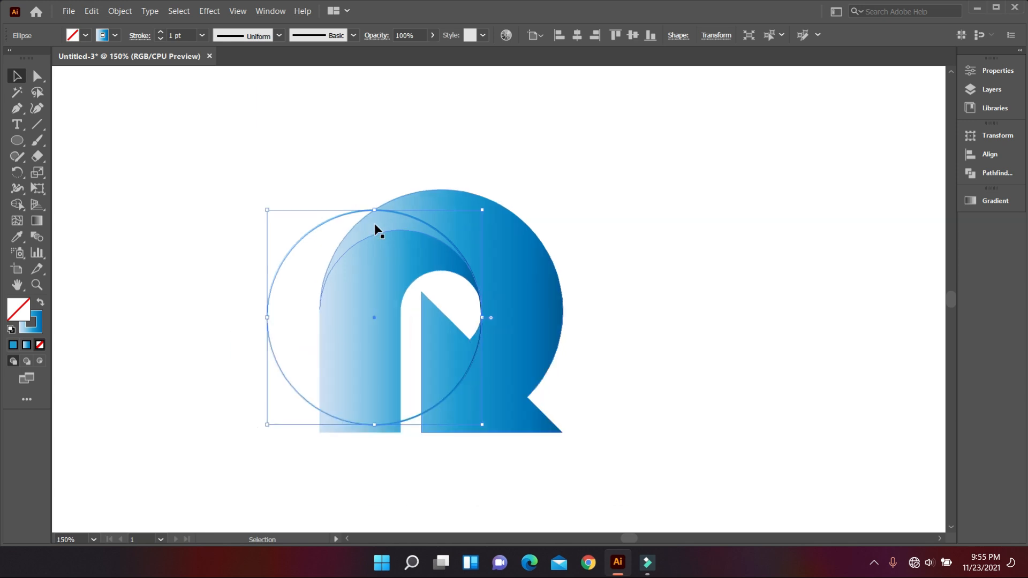
Split off the crescent between the stem's arch and the circle's upper arc as a separate gradient-filled shape with Shape Builder.
{"action": "left_click_drag", "start_coordinate": [351, 170], "coordinate": [401, 274]}
{"action": "left_click", "coordinate": [16, 204]}
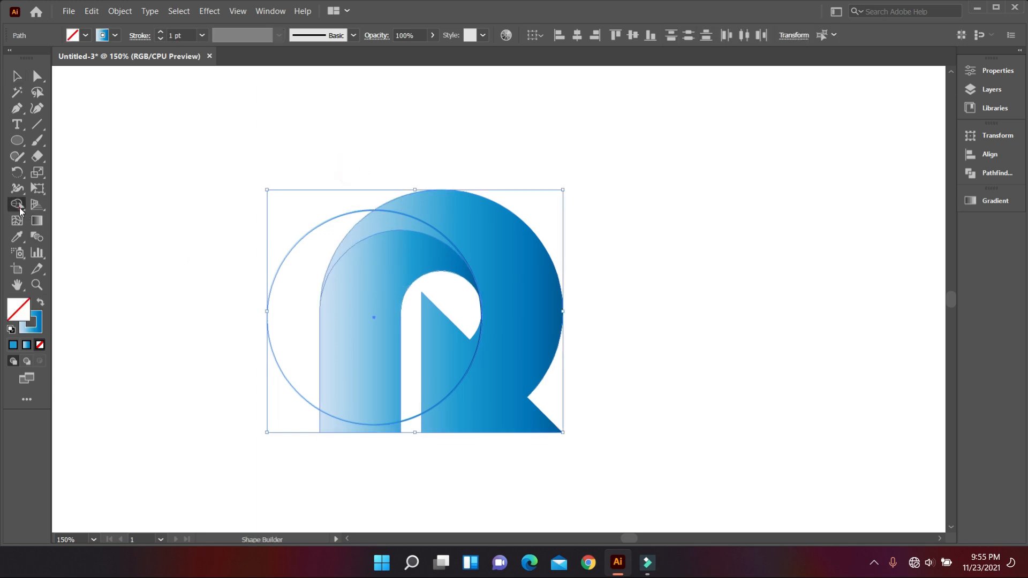
{"action": "left_click", "coordinate": [38, 305]}
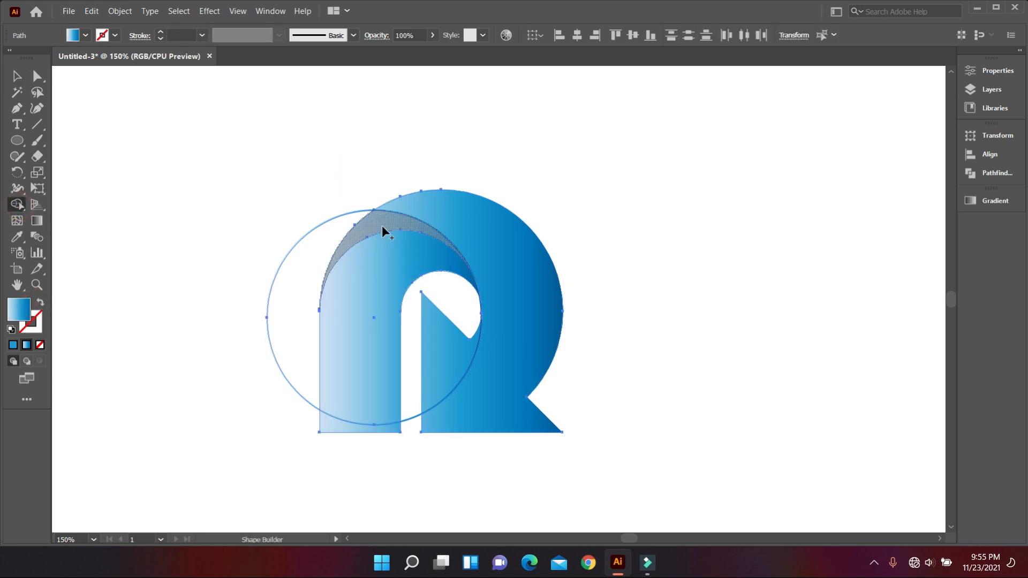
{"action": "left_click", "coordinate": [381, 226]}
{"action": "left_click", "coordinate": [17, 76]}
{"action": "left_click", "coordinate": [98, 96]}
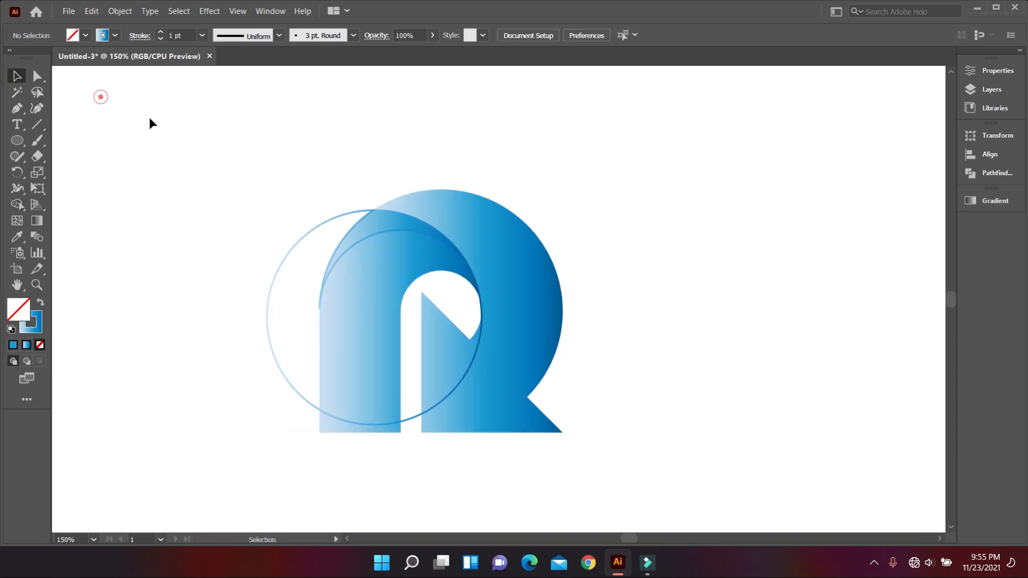
Delete the leftover helper circle and set the stroke of all the R's shapes to None.
{"action": "left_click_drag", "start_coordinate": [282, 297], "coordinate": [290, 301]}
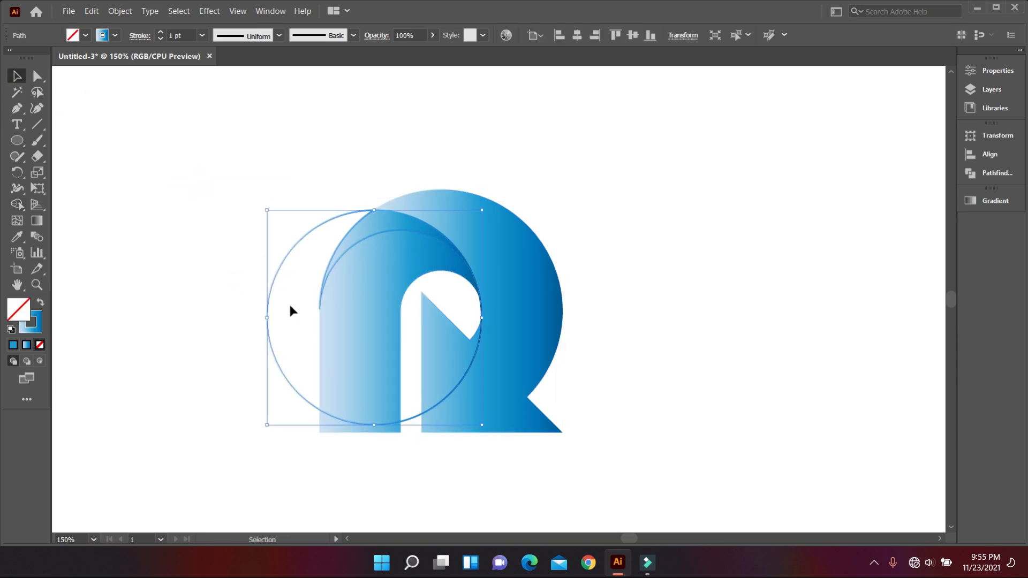
{"action": "key", "text": "Delete"}
{"action": "left_click_drag", "start_coordinate": [355, 130], "coordinate": [498, 399]}
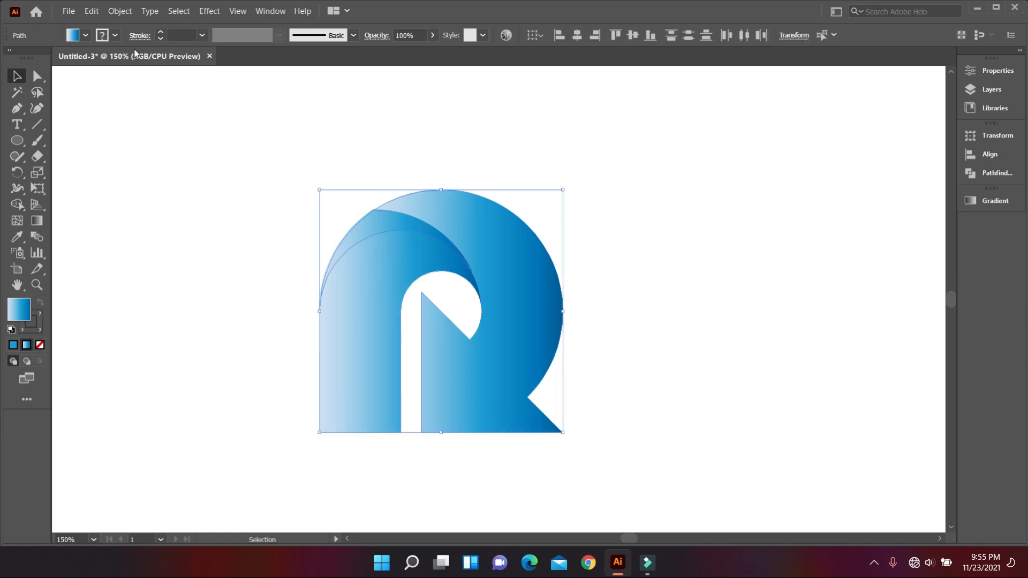
{"action": "left_click", "coordinate": [115, 36]}
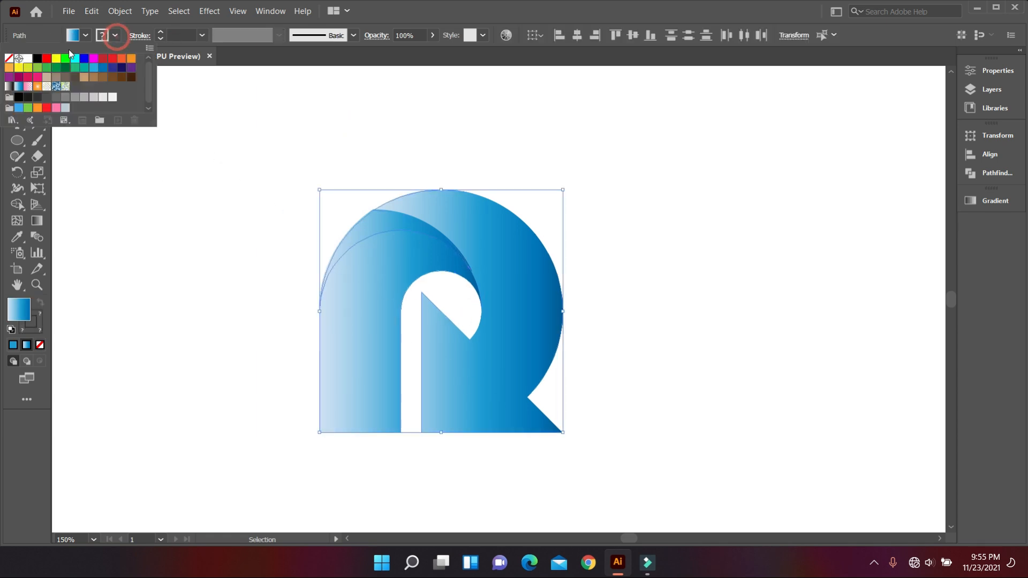
{"action": "left_click", "coordinate": [9, 58]}
{"action": "left_click", "coordinate": [197, 243]}
Apply the yellow-orange gradient sampled from the small colour square on the artboard to all the R's shapes.
{"action": "scroll", "coordinate": [396, 313], "scroll_direction": "down", "scroll_amount": 2}
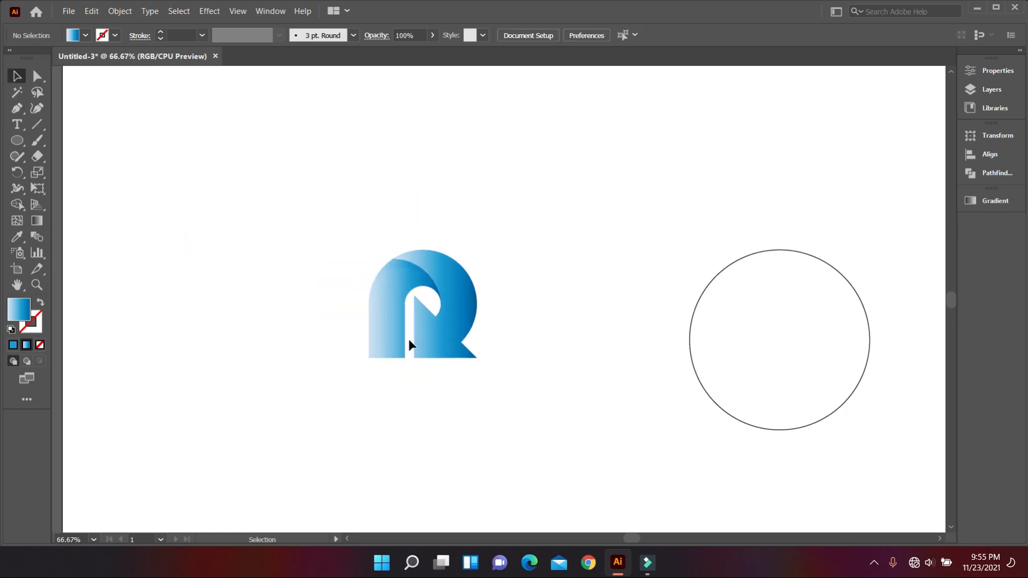
{"action": "scroll", "coordinate": [409, 339], "scroll_direction": "down", "scroll_amount": 2}
{"action": "left_click_drag", "start_coordinate": [368, 279], "coordinate": [452, 376]}
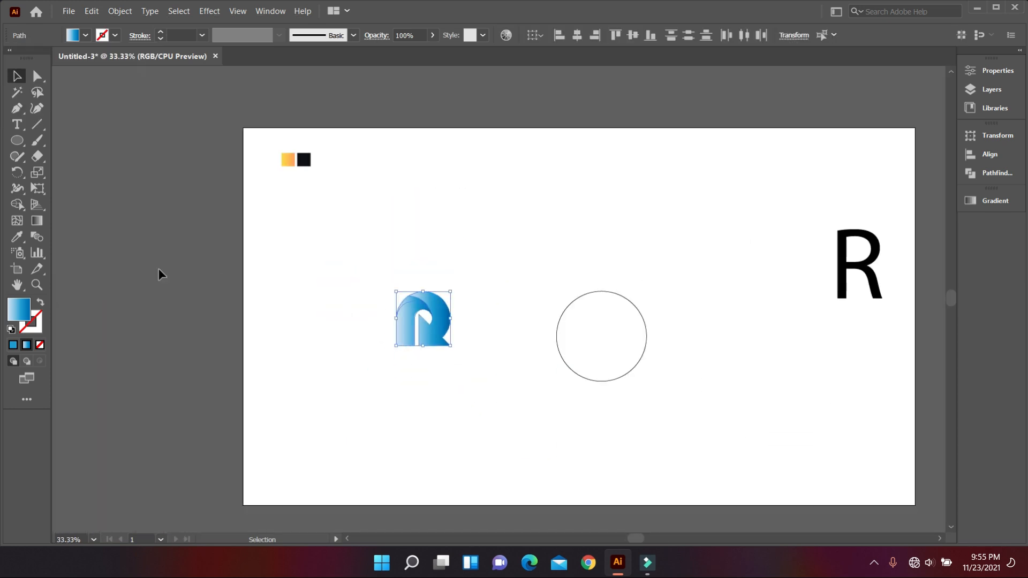
{"action": "left_click", "coordinate": [20, 236]}
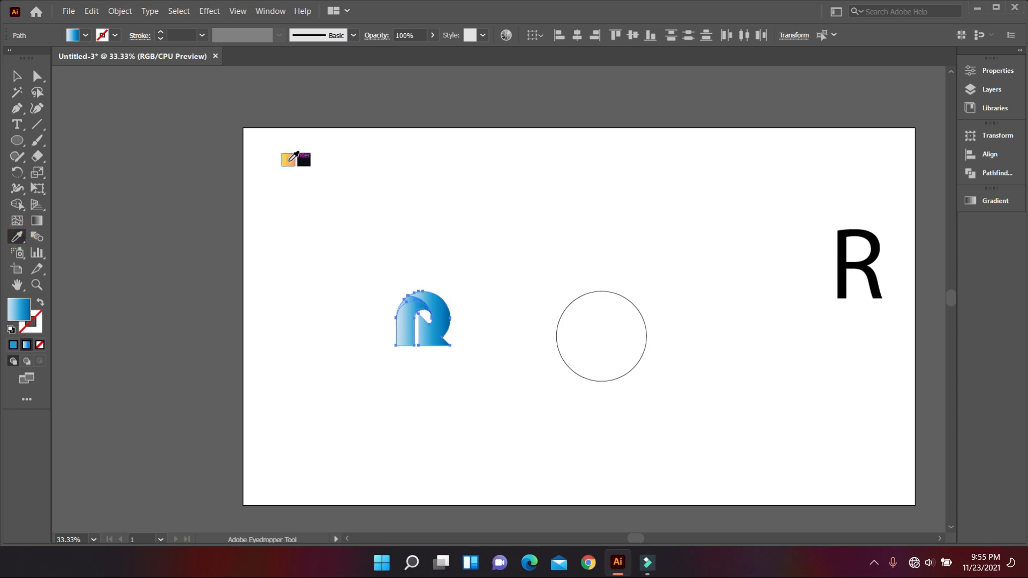
{"action": "left_click", "coordinate": [288, 159]}
{"action": "left_click", "coordinate": [17, 76]}
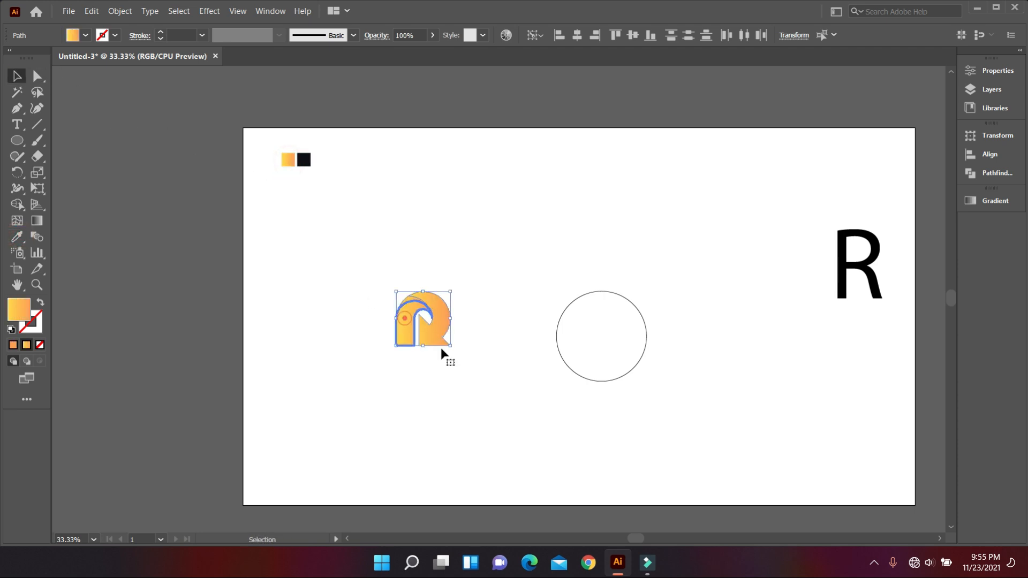
Redirect the stem shape's gradient to run from yellow at its base to orange at the arch.
{"action": "scroll", "coordinate": [461, 359], "scroll_direction": "up", "scroll_amount": 3}
{"action": "left_click", "coordinate": [390, 342]}
{"action": "scroll", "coordinate": [375, 362], "scroll_direction": "down", "scroll_amount": 1}
{"action": "scroll", "coordinate": [327, 348], "scroll_direction": "up", "scroll_amount": 1}
{"action": "left_click", "coordinate": [339, 321]}
{"action": "left_click", "coordinate": [36, 221]}
{"action": "left_click_drag", "start_coordinate": [218, 246], "coordinate": [237, 365]}
{"action": "left_click_drag", "start_coordinate": [298, 292], "coordinate": [296, 412]}
{"action": "left_click_drag", "start_coordinate": [296, 374], "coordinate": [371, 187]}
{"action": "left_click_drag", "start_coordinate": [294, 335], "coordinate": [316, 187]}
{"action": "left_click_drag", "start_coordinate": [310, 341], "coordinate": [361, 167]}
Redirect the bowl-and-leg shape's gradient diagonally from yellow on the bowl to orange at the leg's inner foot.
{"action": "key", "text": "ctrl"}
{"action": "left_click", "coordinate": [429, 301], "text": "ctrl"}
{"action": "left_click_drag", "start_coordinate": [432, 232], "coordinate": [409, 423]}
{"action": "left_click_drag", "start_coordinate": [436, 241], "coordinate": [395, 413]}
{"action": "left_click_drag", "start_coordinate": [454, 284], "coordinate": [389, 395]}
{"action": "left_click_drag", "start_coordinate": [330, 335], "coordinate": [361, 233]}
{"action": "key", "text": "ctrl+z"}
{"action": "left_click_drag", "start_coordinate": [446, 277], "coordinate": [377, 361]}
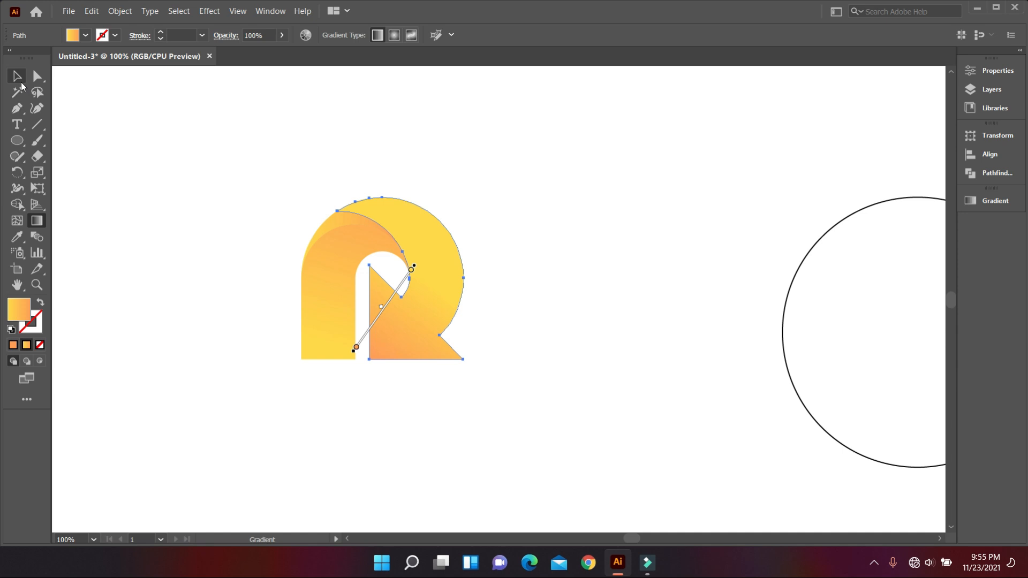
{"action": "left_click", "coordinate": [22, 85]}
{"action": "left_click", "coordinate": [69, 125]}
Angle the crescent's gradient diagonally upward from yellow at its outer edge to orange toward the bowl.
{"action": "left_click", "coordinate": [355, 218]}
{"action": "key", "text": "g"}
{"action": "left_click_drag", "start_coordinate": [328, 284], "coordinate": [410, 173]}
{"action": "left_click_drag", "start_coordinate": [338, 257], "coordinate": [413, 195]}
{"action": "scroll", "coordinate": [334, 301], "scroll_direction": "up", "scroll_amount": 1}
{"action": "left_click", "coordinate": [20, 81]}
{"action": "left_click", "coordinate": [140, 133]}
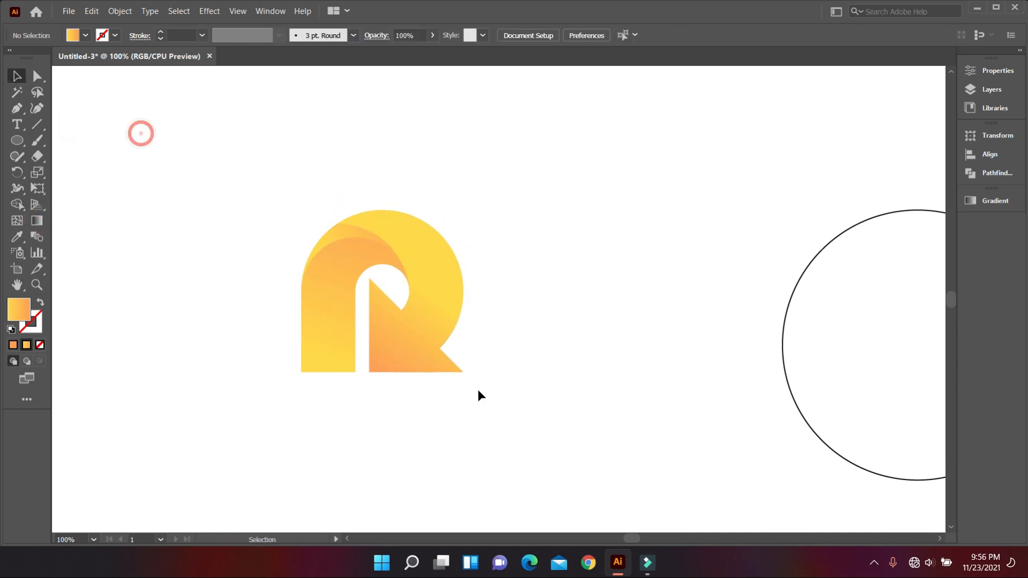
Refine the crescent's linear gradient to about 26°, running from yellow at its outer edge to orange near the bowl's opening.
{"action": "scroll", "coordinate": [477, 390], "scroll_direction": "down", "scroll_amount": 1}
{"action": "scroll", "coordinate": [410, 348], "scroll_direction": "up", "scroll_amount": 2}
{"action": "scroll", "coordinate": [402, 337], "scroll_direction": "down", "scroll_amount": 2}
{"action": "left_click", "coordinate": [378, 189]}
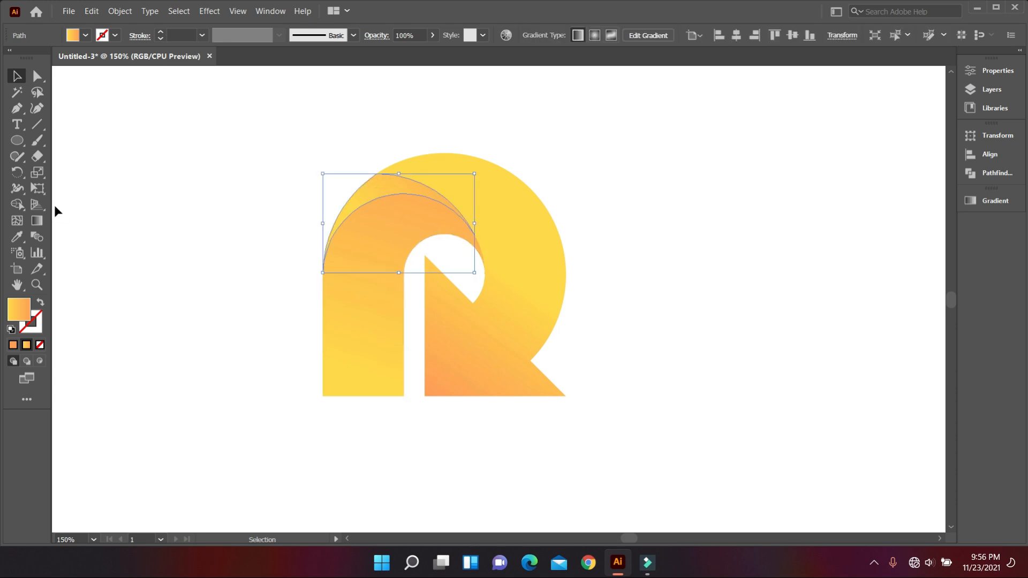
{"action": "left_click", "coordinate": [38, 220]}
{"action": "left_click_drag", "start_coordinate": [276, 208], "coordinate": [389, 143]}
{"action": "left_click_drag", "start_coordinate": [347, 246], "coordinate": [520, 153]}
{"action": "mouse_move", "coordinate": [327, 204]}
{"action": "left_mouse_down"}
{"action": "mouse_move", "coordinate": [493, 112]}
{"action": "mouse_move", "coordinate": [461, 154]}
{"action": "mouse_move", "coordinate": [498, 144]}
{"action": "left_mouse_up"}
{"action": "left_click_drag", "start_coordinate": [351, 190], "coordinate": [525, 163]}
{"action": "left_click_drag", "start_coordinate": [349, 209], "coordinate": [488, 152]}
{"action": "left_click_drag", "start_coordinate": [372, 190], "coordinate": [411, 169]}
{"action": "mouse_move", "coordinate": [393, 223]}
{"action": "left_mouse_down"}
{"action": "mouse_move", "coordinate": [454, 186]}
{"action": "mouse_move", "coordinate": [548, 161]}
{"action": "left_mouse_up"}
{"action": "left_click_drag", "start_coordinate": [327, 249], "coordinate": [436, 135]}
{"action": "left_click_drag", "start_coordinate": [341, 311], "coordinate": [439, 181]}
{"action": "mouse_move", "coordinate": [391, 222]}
{"action": "left_mouse_down"}
{"action": "mouse_move", "coordinate": [505, 158]}
{"action": "mouse_move", "coordinate": [494, 200]}
{"action": "mouse_move", "coordinate": [425, 269]}
{"action": "left_mouse_up"}
{"action": "mouse_move", "coordinate": [415, 199]}
{"action": "left_mouse_down"}
{"action": "mouse_move", "coordinate": [438, 143]}
{"action": "mouse_move", "coordinate": [412, 172]}
{"action": "left_mouse_up"}
{"action": "left_click_drag", "start_coordinate": [372, 205], "coordinate": [400, 160]}
{"action": "mouse_move", "coordinate": [346, 216]}
{"action": "left_mouse_down"}
{"action": "mouse_move", "coordinate": [396, 172]}
{"action": "mouse_move", "coordinate": [448, 193]}
{"action": "mouse_move", "coordinate": [475, 163]}
{"action": "left_mouse_up"}
{"action": "left_click_drag", "start_coordinate": [392, 193], "coordinate": [447, 156]}
{"action": "left_click_drag", "start_coordinate": [387, 224], "coordinate": [508, 224]}
{"action": "left_click_drag", "start_coordinate": [391, 180], "coordinate": [551, 197]}
{"action": "left_click_drag", "start_coordinate": [363, 193], "coordinate": [502, 202]}
{"action": "scroll", "coordinate": [423, 243], "scroll_direction": "up", "scroll_amount": 2}
{"action": "scroll", "coordinate": [423, 243], "scroll_direction": "up", "scroll_amount": 1}
{"action": "mouse_move", "coordinate": [386, 220]}
{"action": "left_mouse_down"}
{"action": "mouse_move", "coordinate": [418, 186]}
{"action": "mouse_move", "coordinate": [471, 169]}
{"action": "left_mouse_up"}
{"action": "mouse_move", "coordinate": [378, 220]}
{"action": "left_mouse_down"}
{"action": "mouse_move", "coordinate": [506, 229]}
{"action": "mouse_move", "coordinate": [372, 223]}
{"action": "mouse_move", "coordinate": [415, 185]}
{"action": "mouse_move", "coordinate": [454, 202]}
{"action": "left_mouse_up"}
{"action": "left_click_drag", "start_coordinate": [388, 229], "coordinate": [497, 219]}
{"action": "mouse_move", "coordinate": [384, 234]}
{"action": "left_mouse_down"}
{"action": "mouse_move", "coordinate": [394, 189]}
{"action": "mouse_move", "coordinate": [499, 201]}
{"action": "left_mouse_up"}
{"action": "mouse_move", "coordinate": [344, 249]}
{"action": "left_mouse_down"}
{"action": "mouse_move", "coordinate": [448, 207]}
{"action": "mouse_move", "coordinate": [456, 188]}
{"action": "left_mouse_up"}
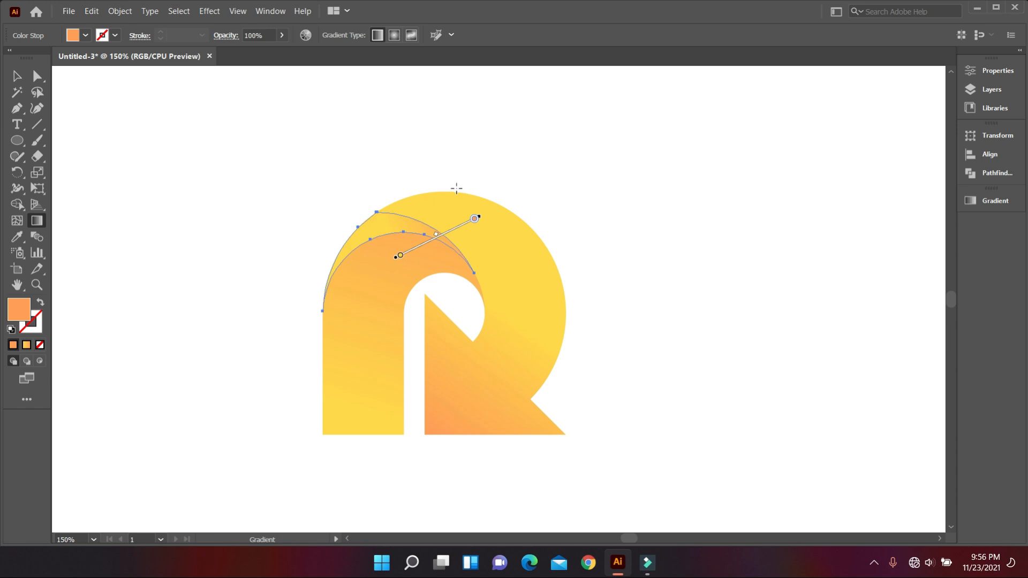
{"action": "left_click", "coordinate": [15, 80]}
{"action": "left_click", "coordinate": [161, 151]}
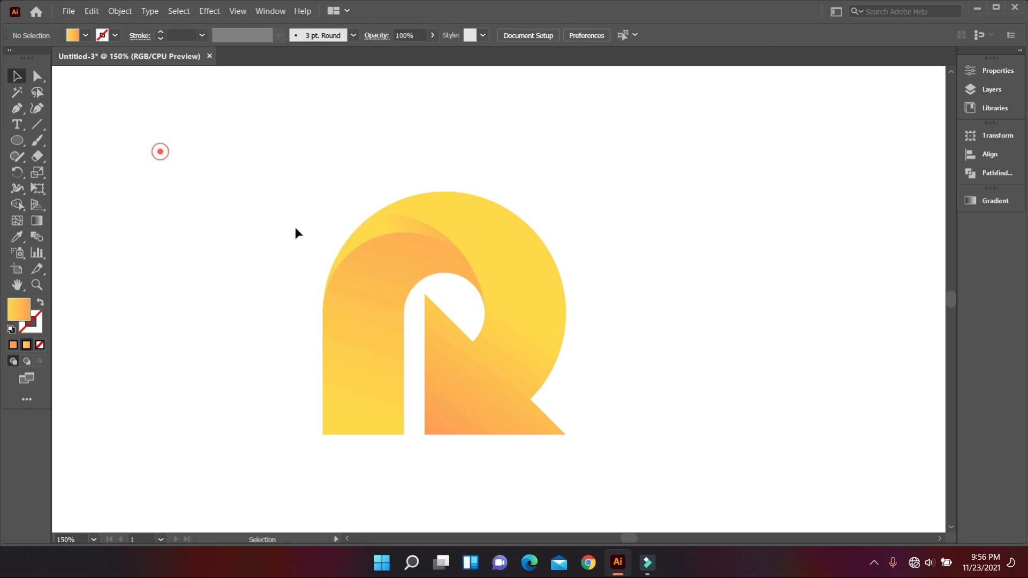
Copy the crescent above the stem's arch and paste the duplicate in place.
{"action": "scroll", "coordinate": [331, 247], "scroll_direction": "down", "scroll_amount": 3}
{"action": "left_click", "coordinate": [435, 379]}
{"action": "scroll", "coordinate": [372, 312], "scroll_direction": "up", "scroll_amount": 2}
{"action": "scroll", "coordinate": [375, 289], "scroll_direction": "up", "scroll_amount": 2}
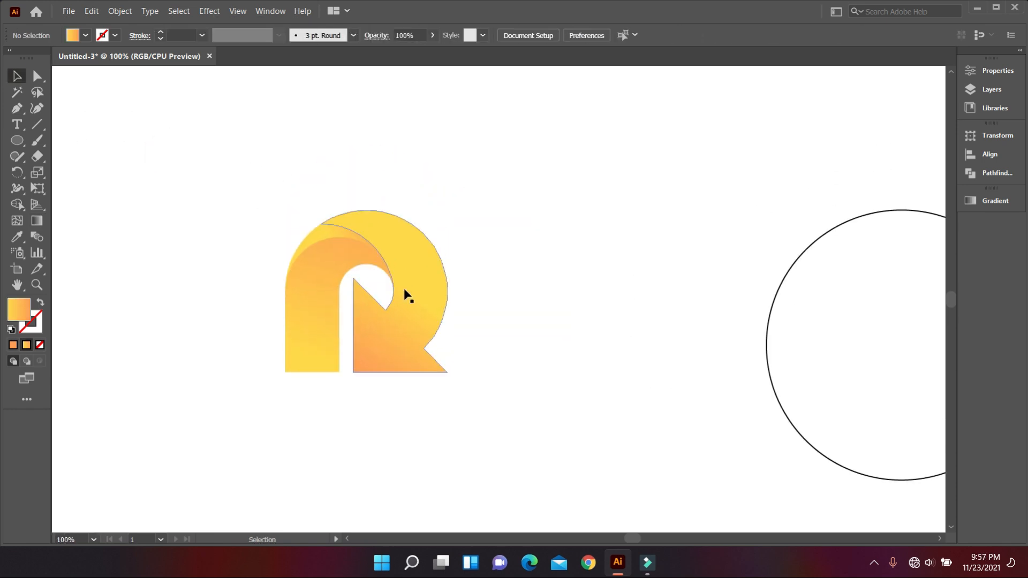
{"action": "scroll", "coordinate": [300, 264], "scroll_direction": "up", "scroll_amount": 1}
{"action": "left_click", "coordinate": [332, 235]}
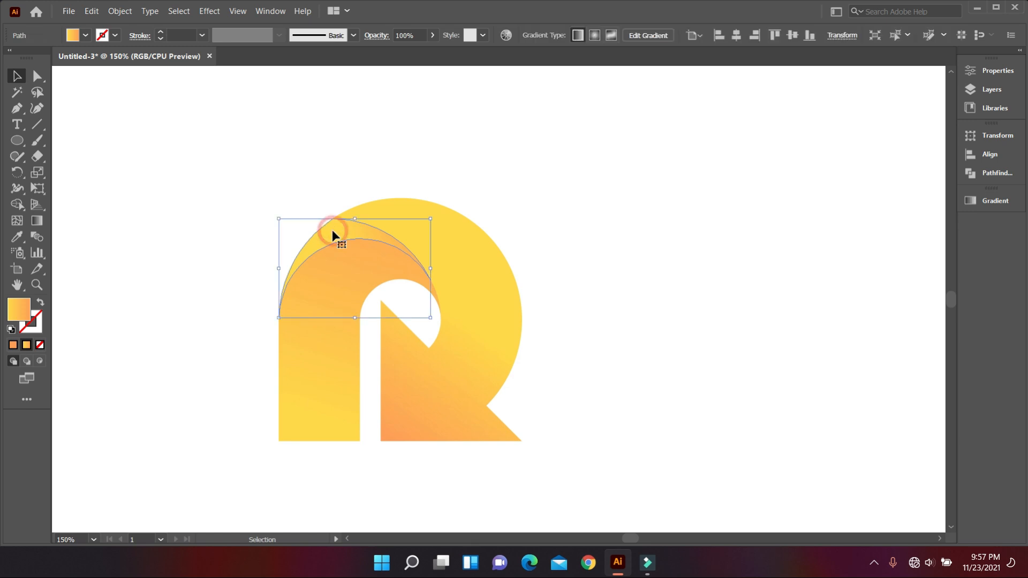
{"action": "left_click", "coordinate": [92, 12]}
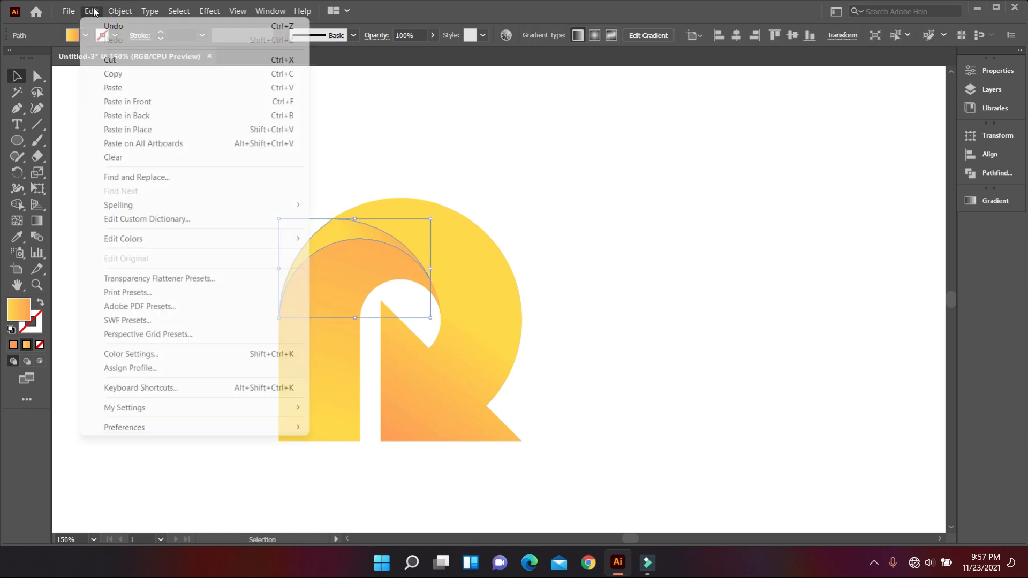
{"action": "left_click", "coordinate": [125, 72]}
{"action": "left_click", "coordinate": [92, 12]}
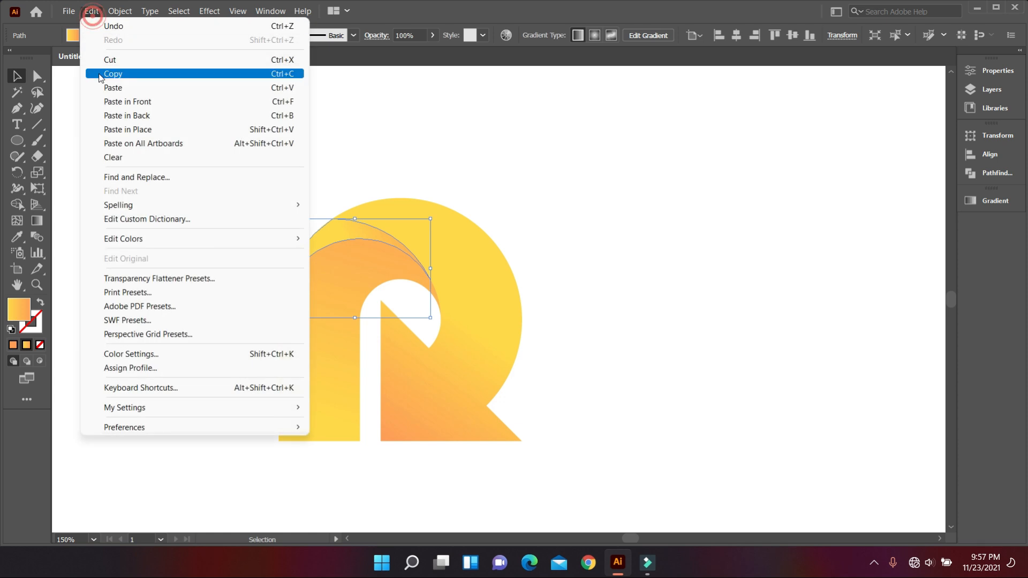
{"action": "left_click", "coordinate": [132, 129]}
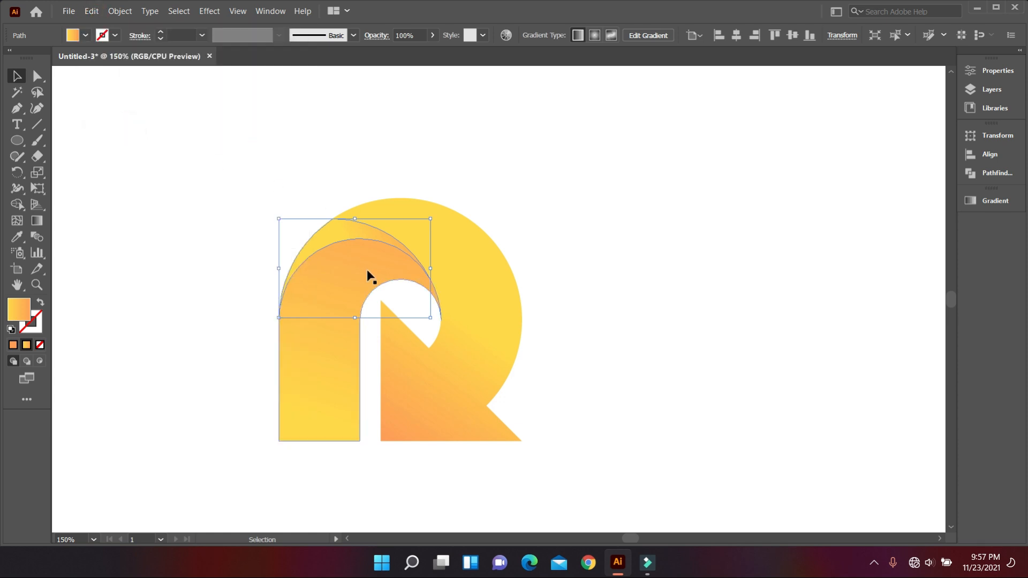
Fill the pasted crescent with solid black.
{"action": "left_click", "coordinate": [86, 35]}
{"action": "left_click", "coordinate": [37, 58]}
{"action": "left_click", "coordinate": [240, 226]}
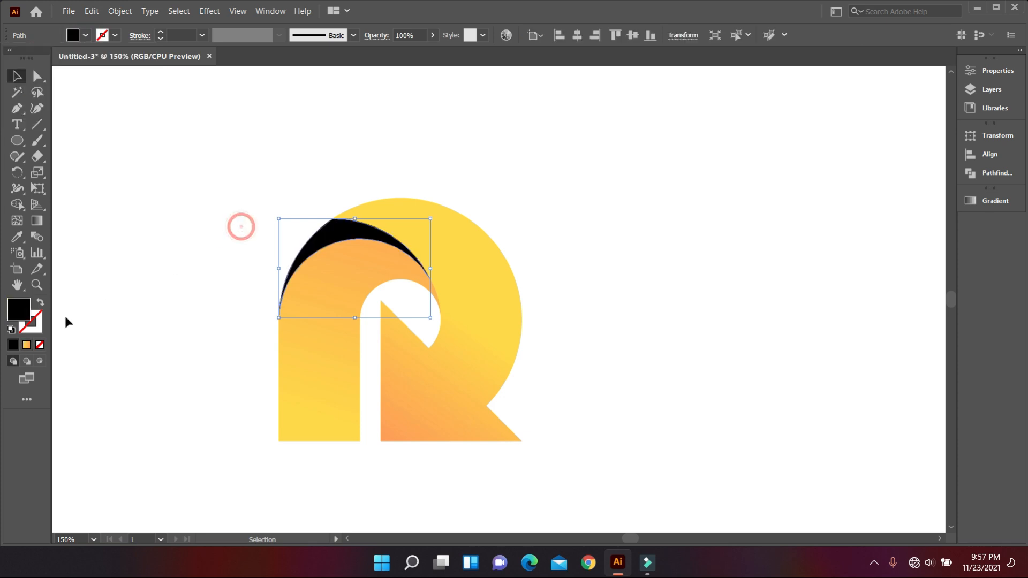
Apply the White, Black gradient preset to the pasted crescent and change its white colour stop to black.
{"action": "left_click", "coordinate": [30, 347]}
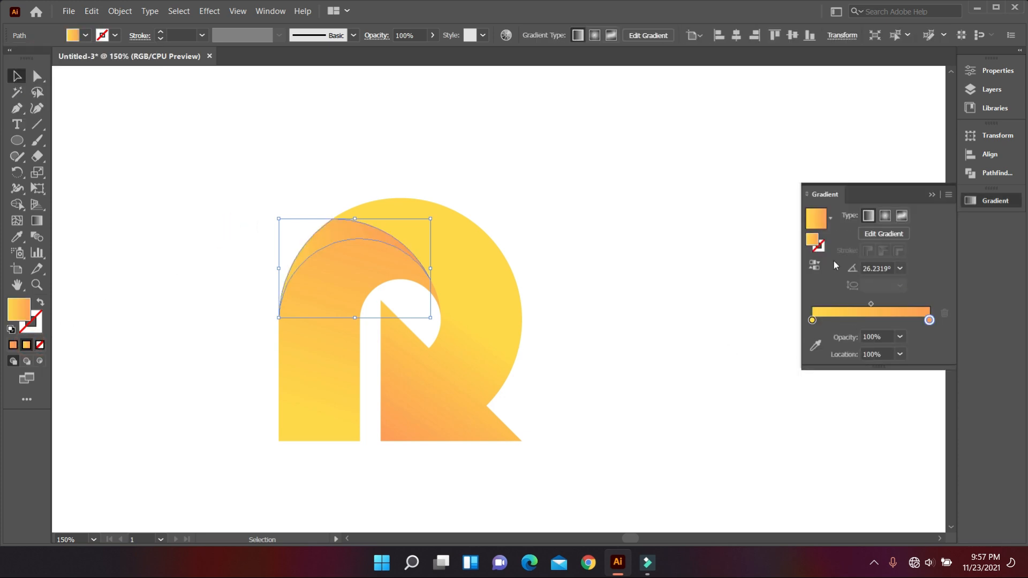
{"action": "left_click", "coordinate": [830, 220]}
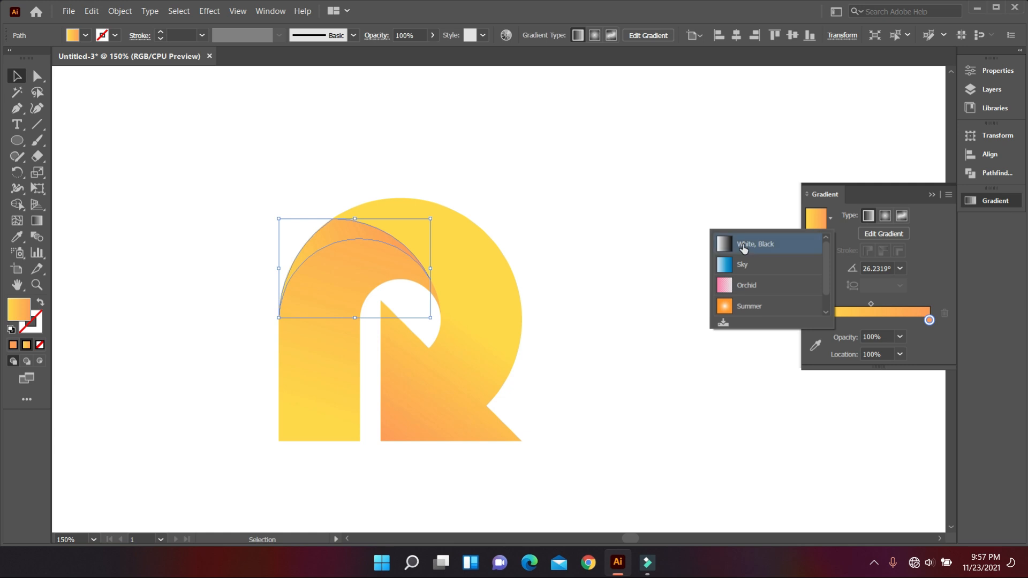
{"action": "left_click", "coordinate": [744, 246]}
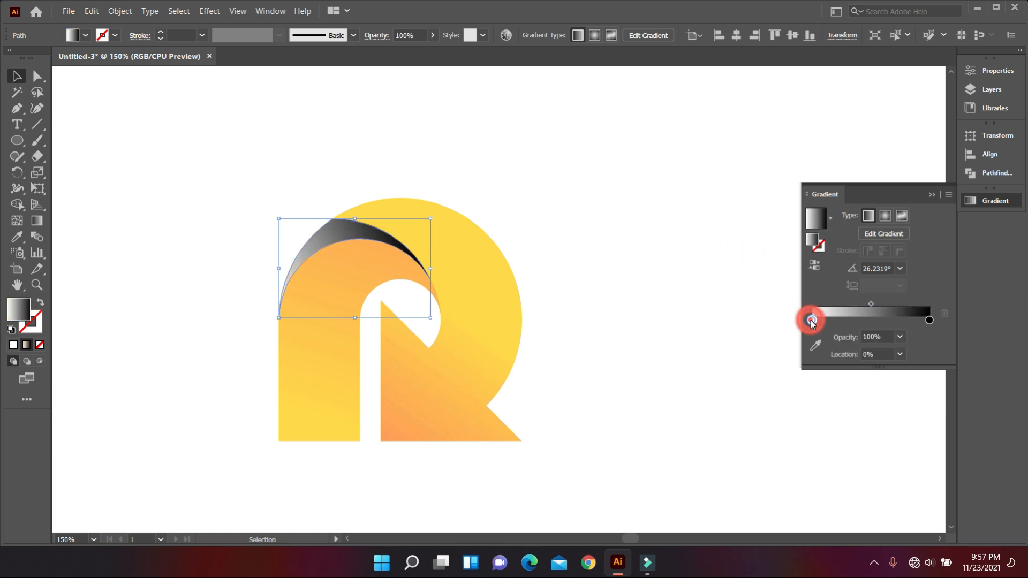
{"action": "double_click", "coordinate": [813, 320]}
{"action": "left_click", "coordinate": [760, 392]}
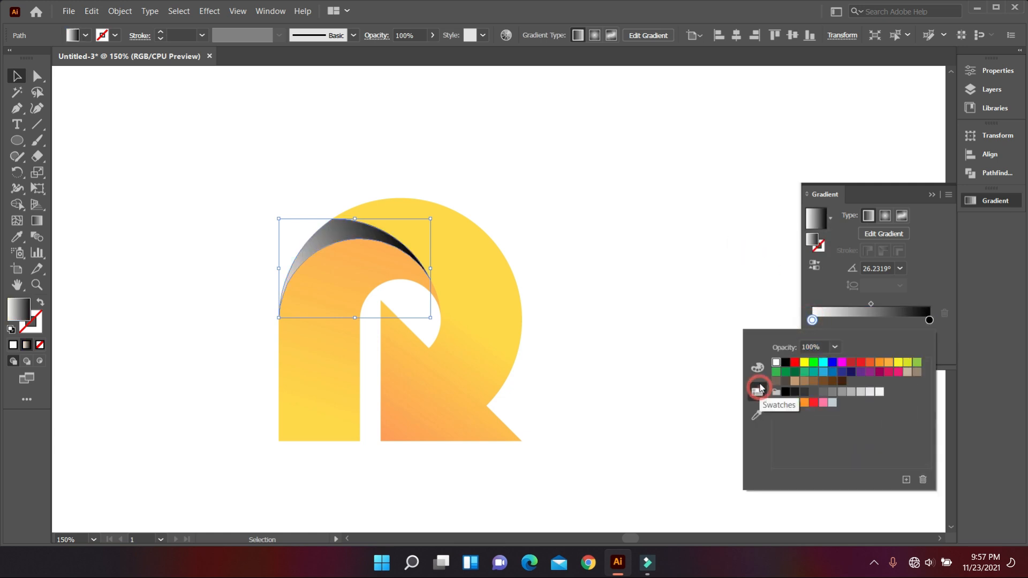
{"action": "left_click", "coordinate": [786, 363]}
{"action": "left_click", "coordinate": [706, 285]}
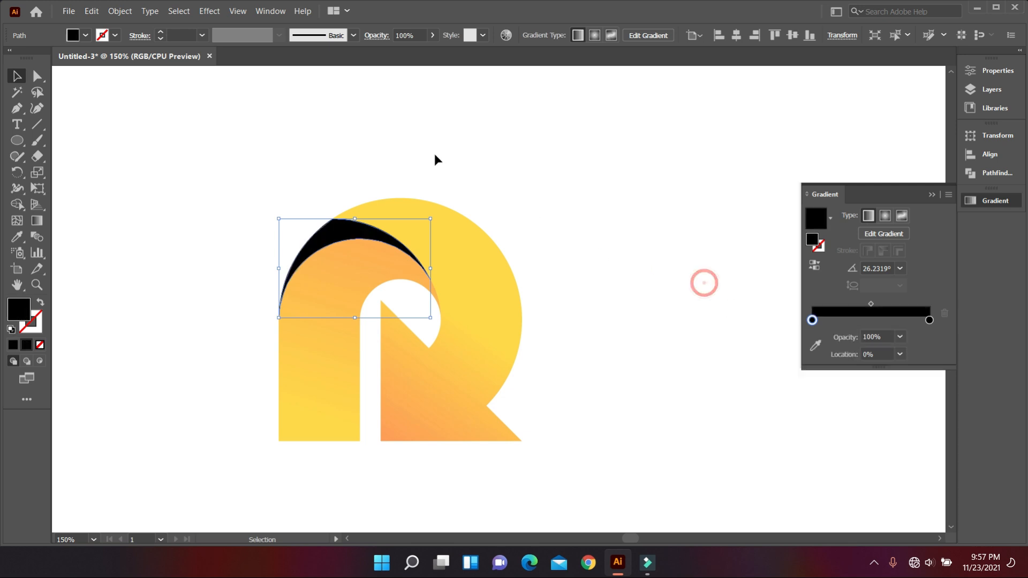
Change the pasted crescent's starting gradient stop to dark grey and set the crescent's overall opacity to 20%.
{"action": "double_click", "coordinate": [812, 320]}
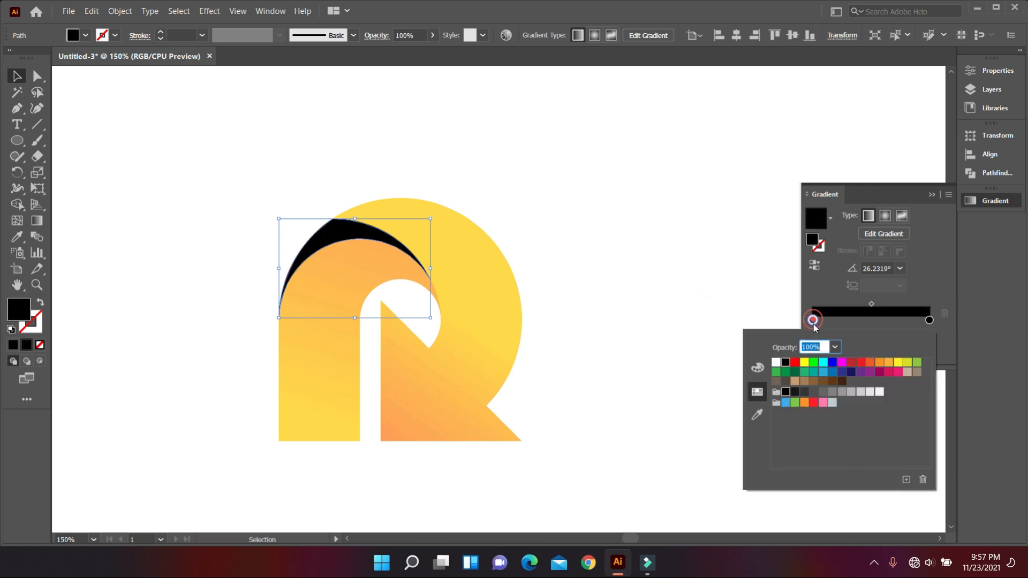
{"action": "left_click", "coordinate": [801, 395]}
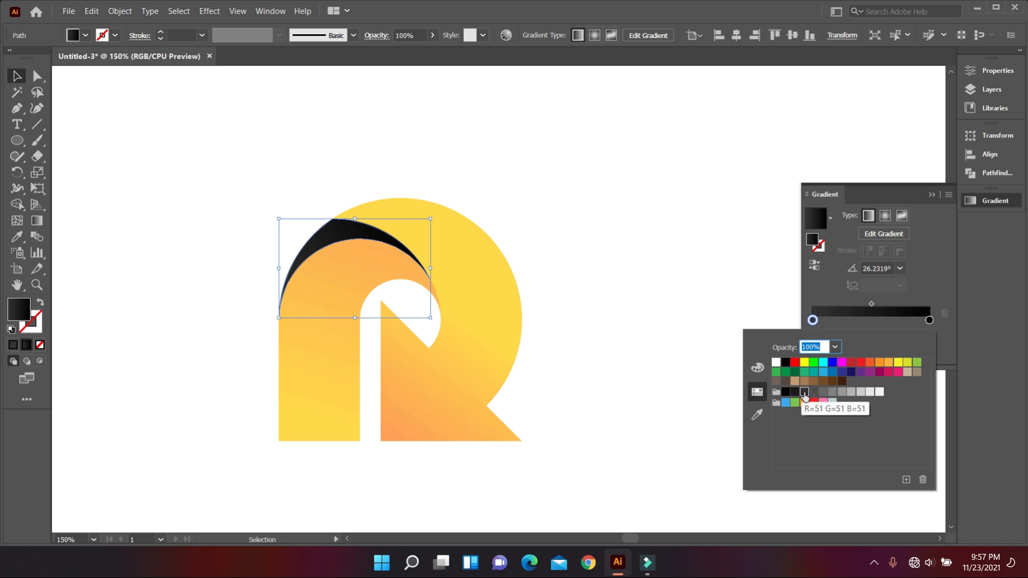
{"action": "left_click", "coordinate": [699, 284]}
{"action": "double_click", "coordinate": [408, 34]}
{"action": "type", "text": "20"}
{"action": "key", "text": "Return"}
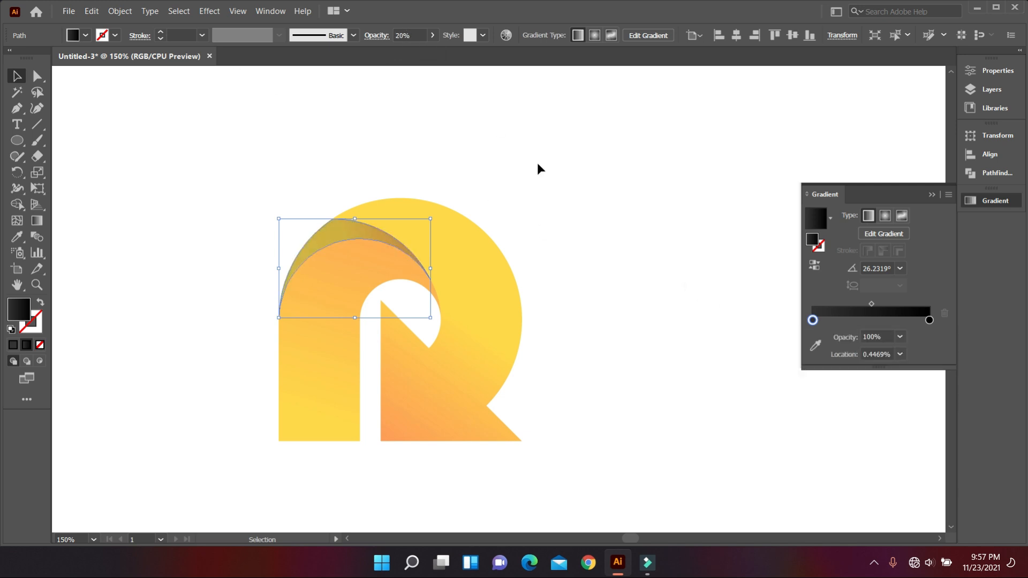
{"action": "left_click", "coordinate": [728, 344]}
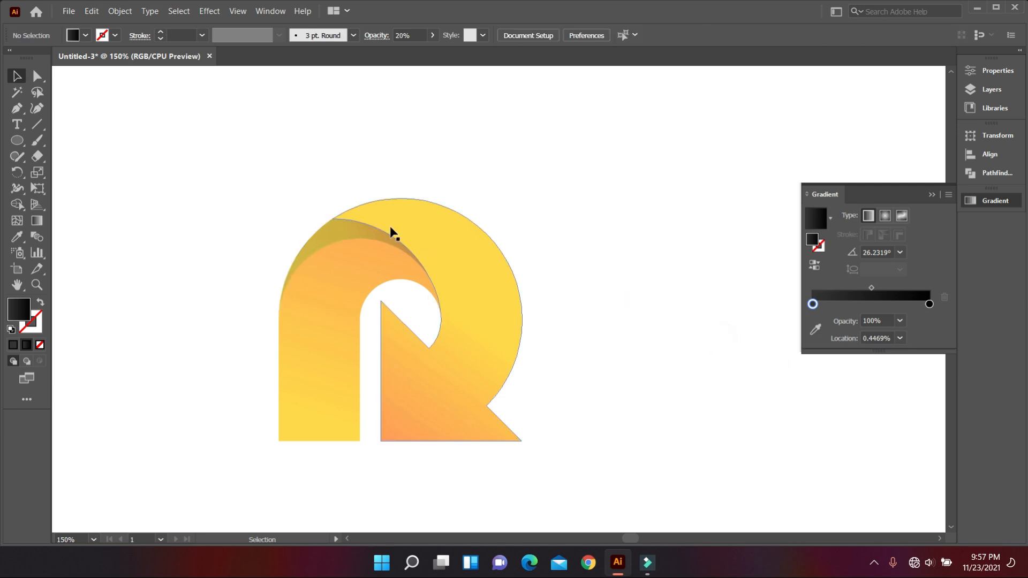
Set the opacity of the crescent gradient's dark grey stop to 10%.
{"action": "left_click", "coordinate": [369, 234]}
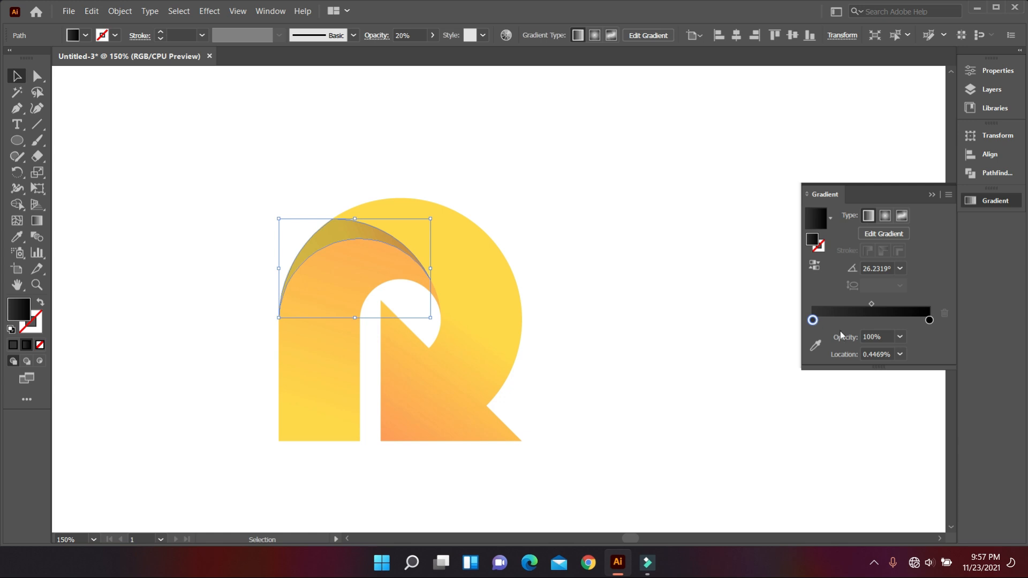
{"action": "double_click", "coordinate": [889, 337]}
{"action": "type", "text": "10"}
{"action": "key", "text": "Return"}
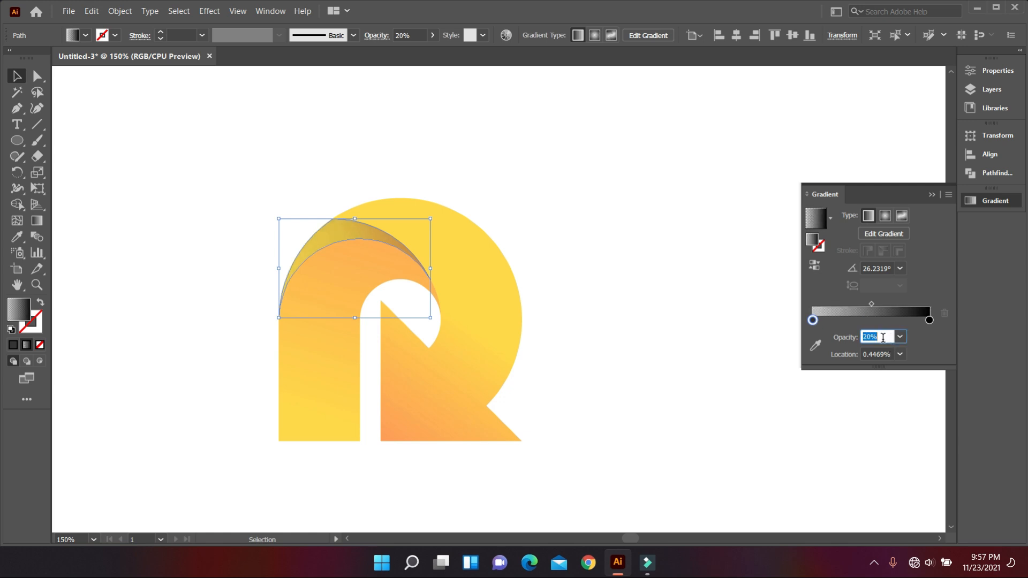
{"action": "left_click", "coordinate": [665, 295]}
{"action": "left_click", "coordinate": [576, 291]}
Delete the leftover construction circle and any other remnants beside the finished logo.
{"action": "scroll", "coordinate": [519, 290], "scroll_direction": "down", "scroll_amount": 4}
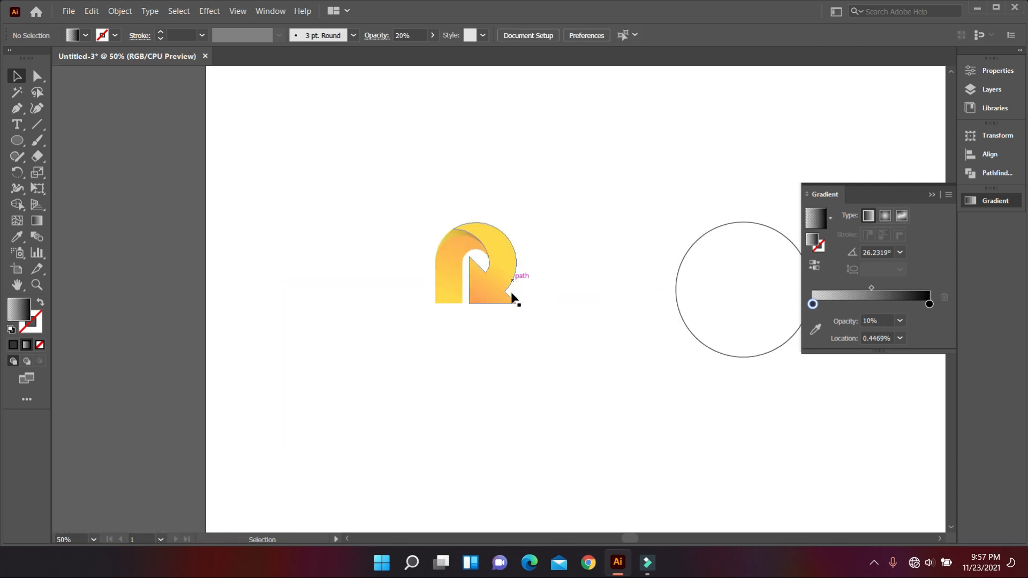
{"action": "scroll", "coordinate": [526, 289], "scroll_direction": "up", "scroll_amount": 2}
{"action": "scroll", "coordinate": [525, 289], "scroll_direction": "up", "scroll_amount": 1}
{"action": "scroll", "coordinate": [483, 333], "scroll_direction": "up", "scroll_amount": 1}
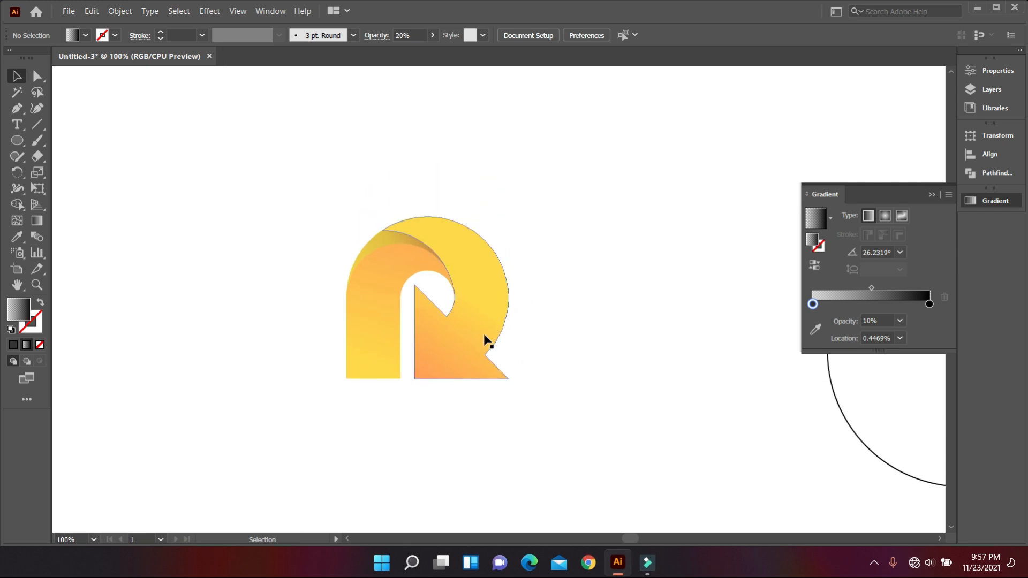
{"action": "scroll", "coordinate": [500, 287], "scroll_direction": "down", "scroll_amount": 2}
{"action": "scroll", "coordinate": [528, 336], "scroll_direction": "down", "scroll_amount": 2}
{"action": "scroll", "coordinate": [542, 323], "scroll_direction": "down", "scroll_amount": 1}
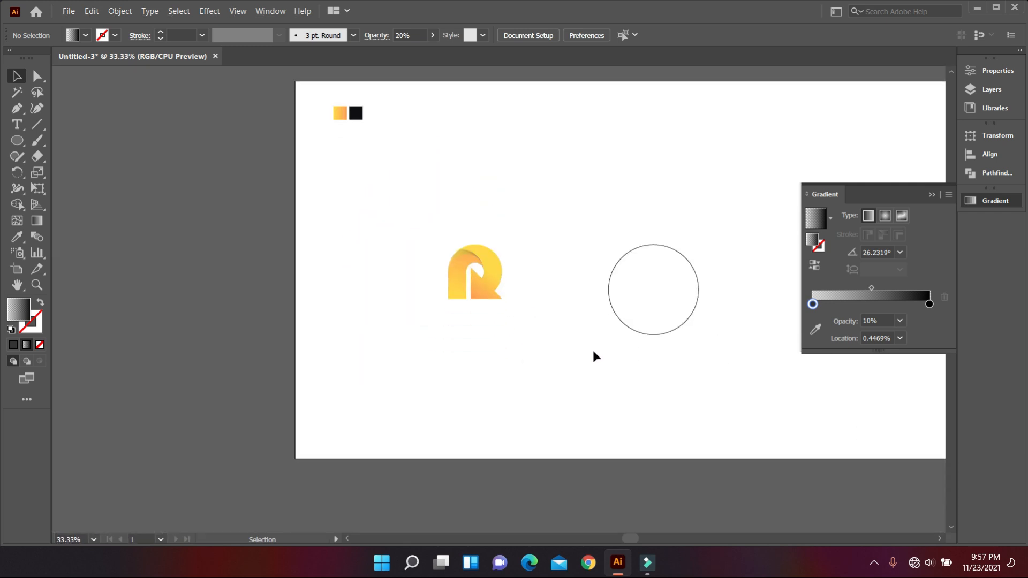
{"action": "left_click_drag", "start_coordinate": [593, 350], "coordinate": [472, 335]}
{"action": "left_click_drag", "start_coordinate": [445, 200], "coordinate": [627, 352]}
{"action": "key", "text": "Delete"}
{"action": "left_click_drag", "start_coordinate": [638, 84], "coordinate": [770, 242]}
{"action": "key", "text": "Delete"}
{"action": "scroll", "coordinate": [408, 392], "scroll_direction": "up", "scroll_amount": 3}
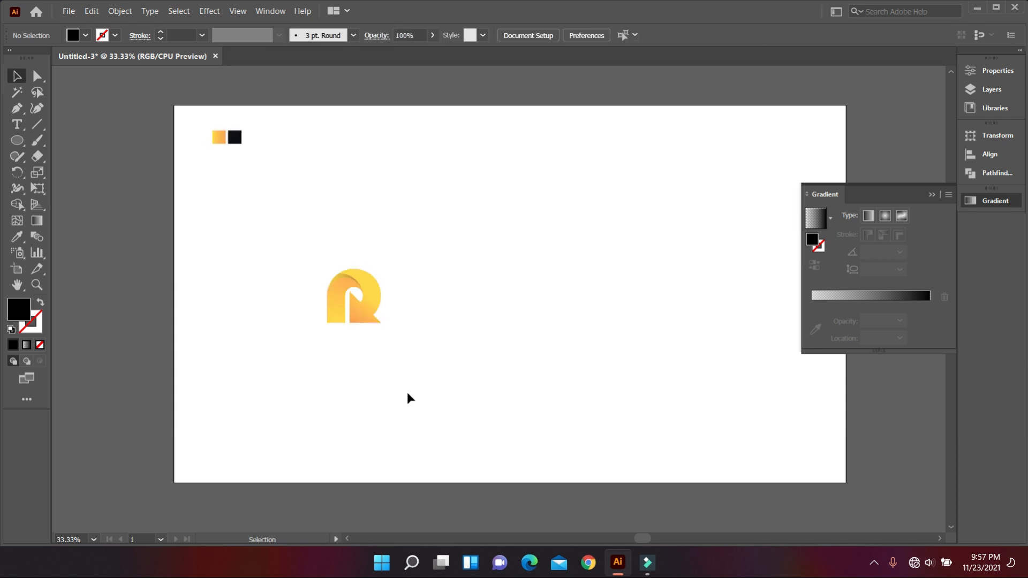
Group all shapes of the letter R logo and enlarge it to roughly twice its size.
{"action": "left_click_drag", "start_coordinate": [407, 392], "coordinate": [339, 297]}
{"action": "right_click", "coordinate": [419, 314]}
{"action": "left_click", "coordinate": [426, 114]}
{"action": "left_click_drag", "start_coordinate": [383, 324], "coordinate": [430, 356]}
{"action": "left_click", "coordinate": [438, 380]}
Draw a black rectangle over the artboard and narrow it to 960 × 1080 px, covering the right half.
{"action": "scroll", "coordinate": [440, 365], "scroll_direction": "up", "scroll_amount": 1}
{"action": "scroll", "coordinate": [435, 354], "scroll_direction": "down", "scroll_amount": 2}
{"action": "scroll", "coordinate": [434, 355], "scroll_direction": "down", "scroll_amount": 1}
{"action": "right_click", "coordinate": [19, 141]}
{"action": "left_click", "coordinate": [75, 143]}
{"action": "mouse_move", "coordinate": [239, 127]}
{"action": "left_mouse_down"}
{"action": "mouse_move", "coordinate": [555, 384]}
{"action": "mouse_move", "coordinate": [519, 409]}
{"action": "left_mouse_up"}
{"action": "key", "text": "v"}
{"action": "mouse_move", "coordinate": [447, 246]}
{"action": "left_mouse_down"}
{"action": "mouse_move", "coordinate": [637, 263]}
{"action": "mouse_move", "coordinate": [669, 250]}
{"action": "left_mouse_up"}
{"action": "left_click_drag", "start_coordinate": [474, 269], "coordinate": [489, 270]}
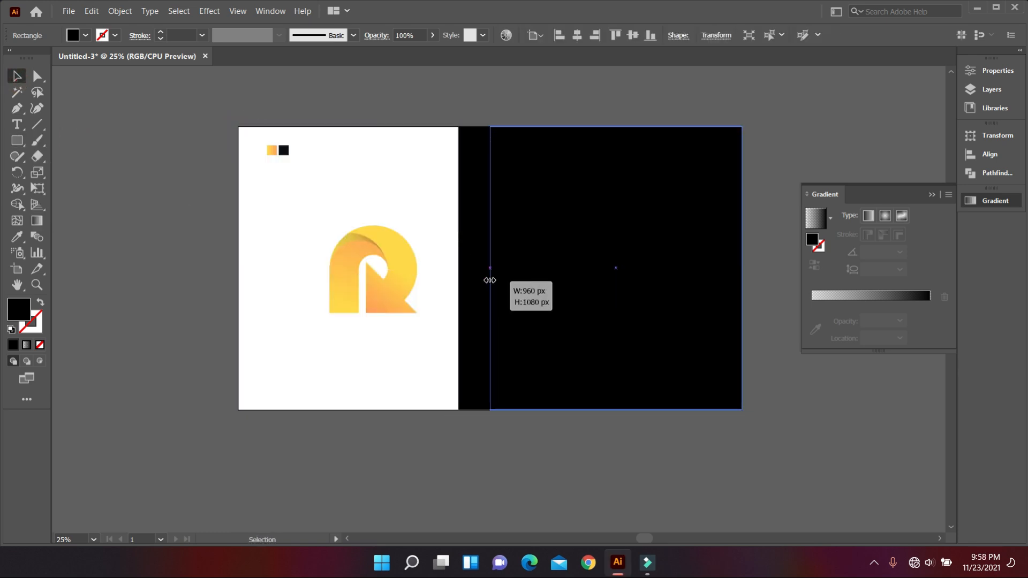
Bring the logo to the front and place a copy of it centred on the black half.
{"action": "right_click", "coordinate": [378, 280]}
{"action": "mouse_move", "coordinate": [420, 445]}
{"action": "left_click", "coordinate": [574, 447]}
{"action": "left_click_drag", "start_coordinate": [412, 267], "coordinate": [654, 267]}
{"action": "left_click", "coordinate": [477, 284]}
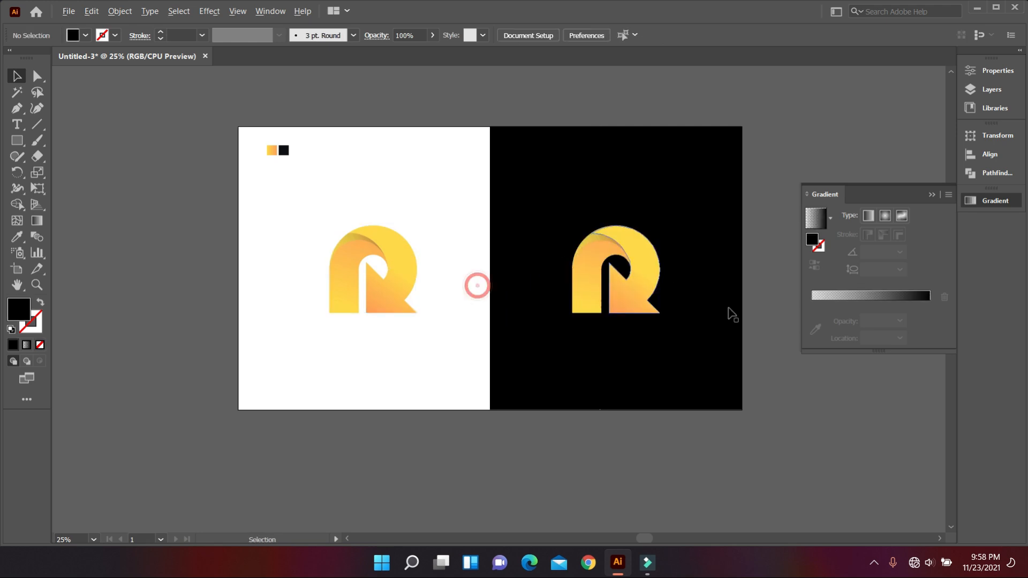
Draw a small black square on the white half of the artboard and round its corners generously.
{"action": "scroll", "coordinate": [730, 310], "scroll_direction": "up", "scroll_amount": 3}
{"action": "scroll", "coordinate": [493, 439], "scroll_direction": "down", "scroll_amount": 3}
{"action": "scroll", "coordinate": [373, 411], "scroll_direction": "up", "scroll_amount": 2}
{"action": "scroll", "coordinate": [373, 412], "scroll_direction": "up", "scroll_amount": 1}
{"action": "left_click", "coordinate": [574, 316]}
{"action": "key", "text": "m"}
{"action": "mouse_move", "coordinate": [283, 141]}
{"action": "left_mouse_down"}
{"action": "mouse_move", "coordinate": [337, 193]}
{"action": "mouse_move", "coordinate": [295, 161]}
{"action": "left_mouse_up"}
{"action": "left_click", "coordinate": [17, 76]}
{"action": "left_click", "coordinate": [203, 226]}
{"action": "left_click", "coordinate": [254, 281]}
Place a small logo in the middle of the black rounded square and bring it to the front.
{"action": "left_click_drag", "start_coordinate": [346, 351], "coordinate": [320, 244]}
{"action": "right_click", "coordinate": [287, 290]}
{"action": "left_click", "coordinate": [479, 452]}
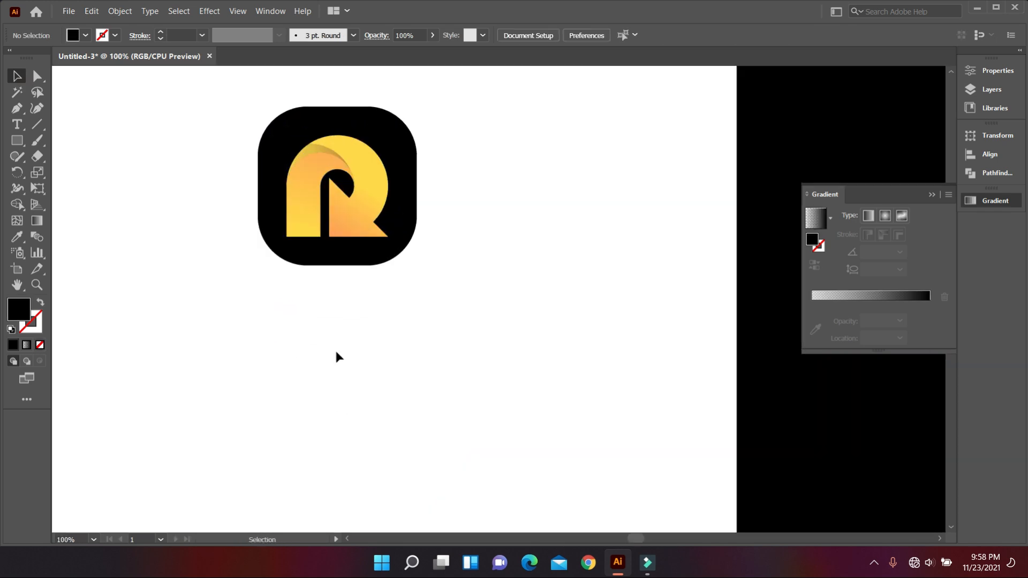